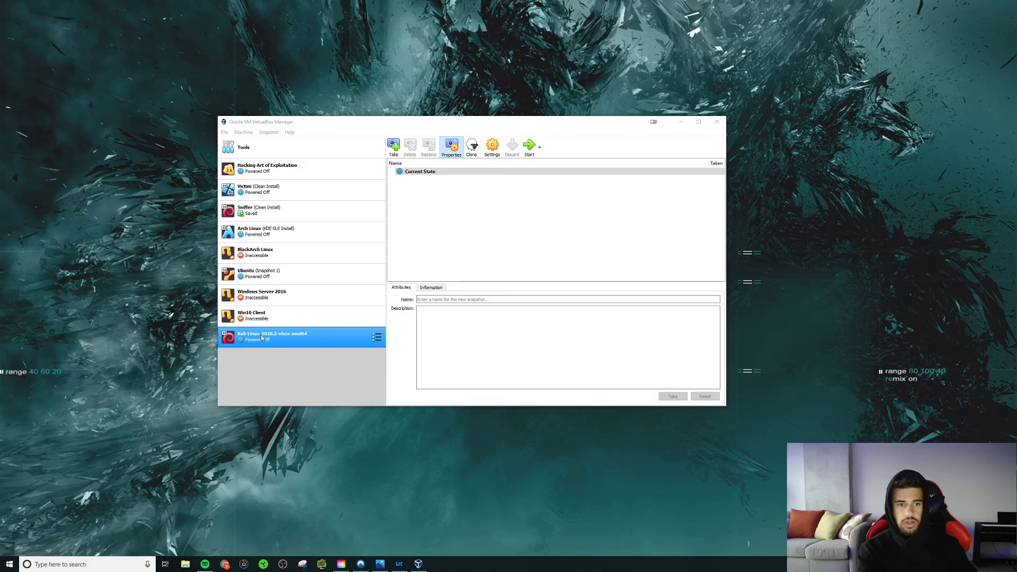
Step: Remove the Kali-Linux-2020.2-vbox-amd64 virtual machine and delete all of its files
{"action": "left_click", "coordinate": [322, 301], "text": "ctrl"}
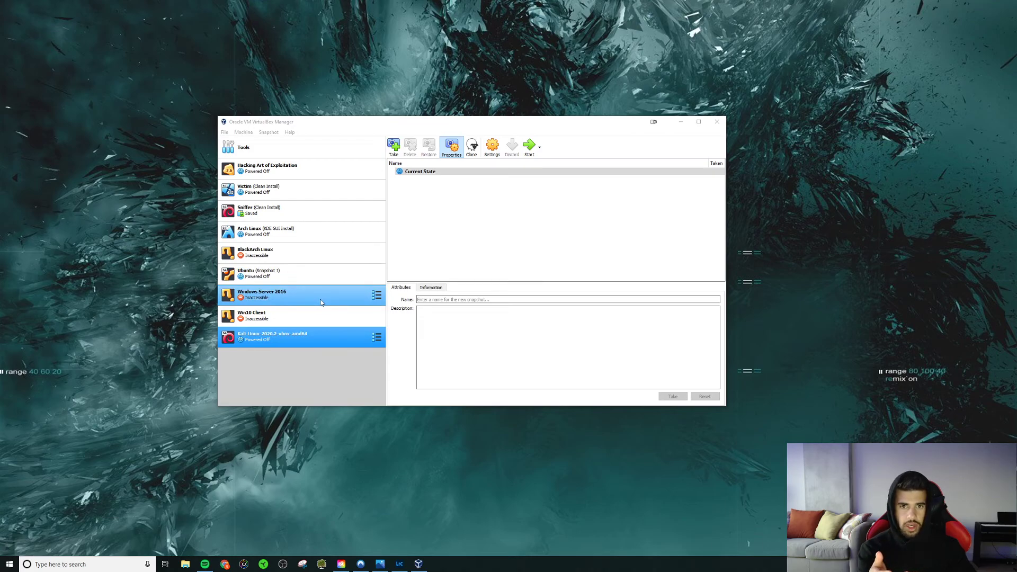
{"action": "left_click", "coordinate": [320, 302], "text": "ctrl"}
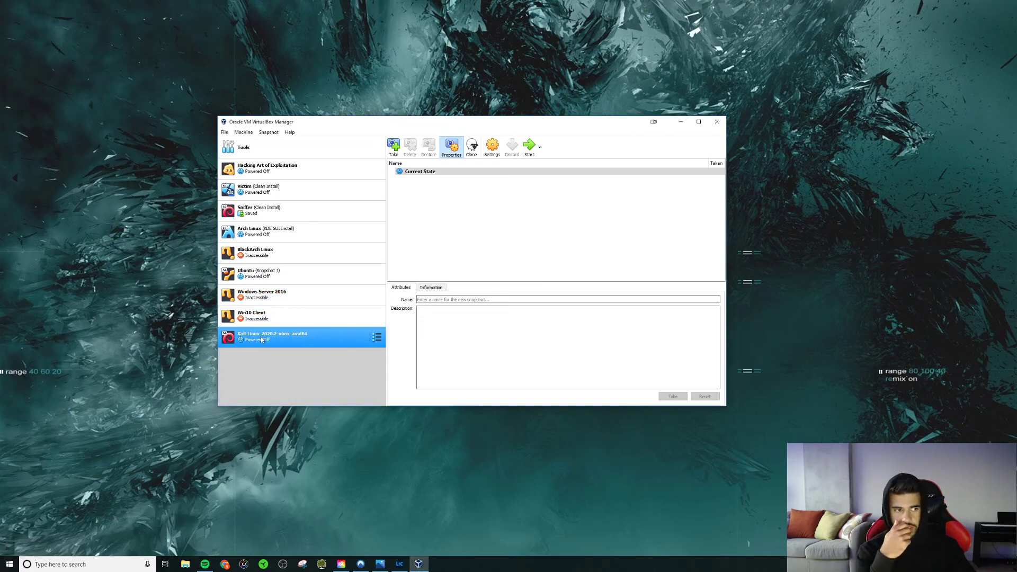
{"action": "right_click", "coordinate": [264, 336]}
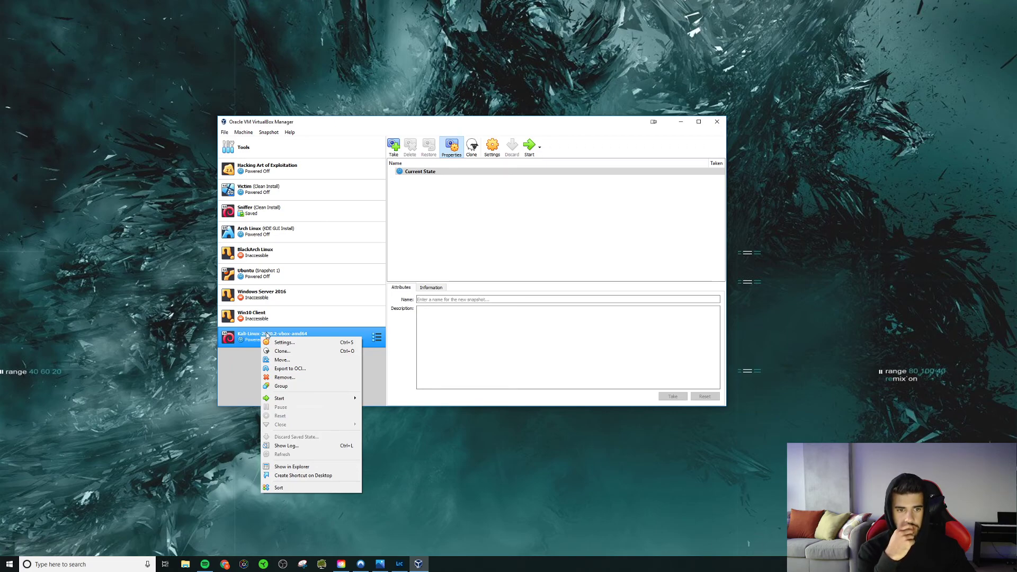
{"action": "left_click", "coordinate": [284, 377]}
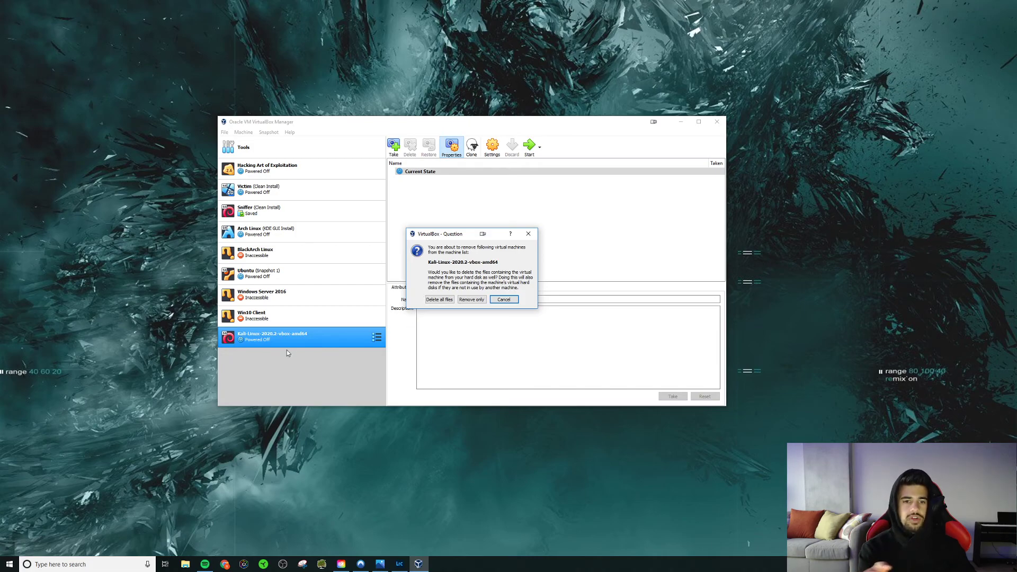
{"action": "left_click", "coordinate": [439, 300]}
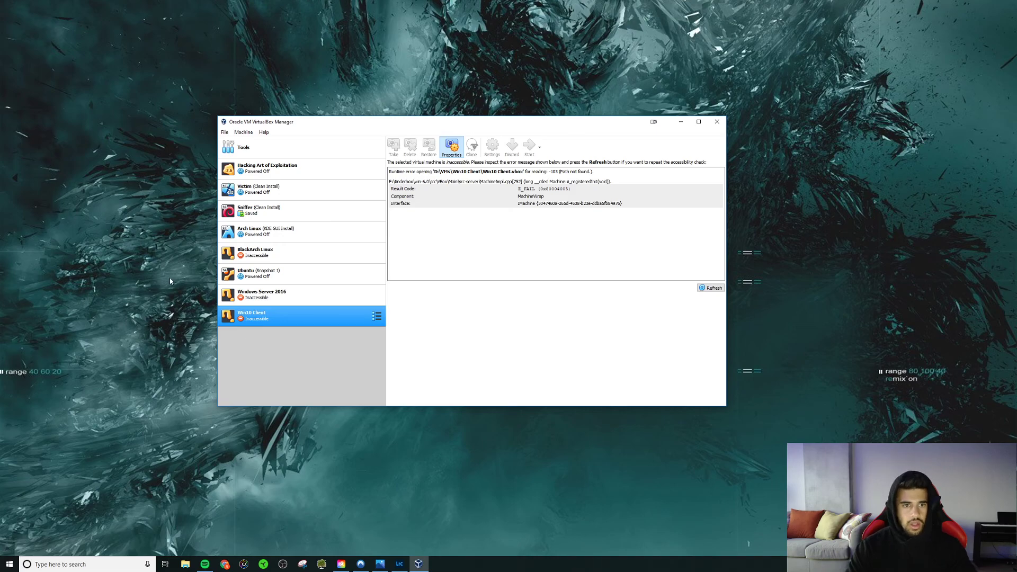
Step: Switch to a new Chrome window and bring it onto this desktop
{"action": "left_click", "coordinate": [223, 564]}
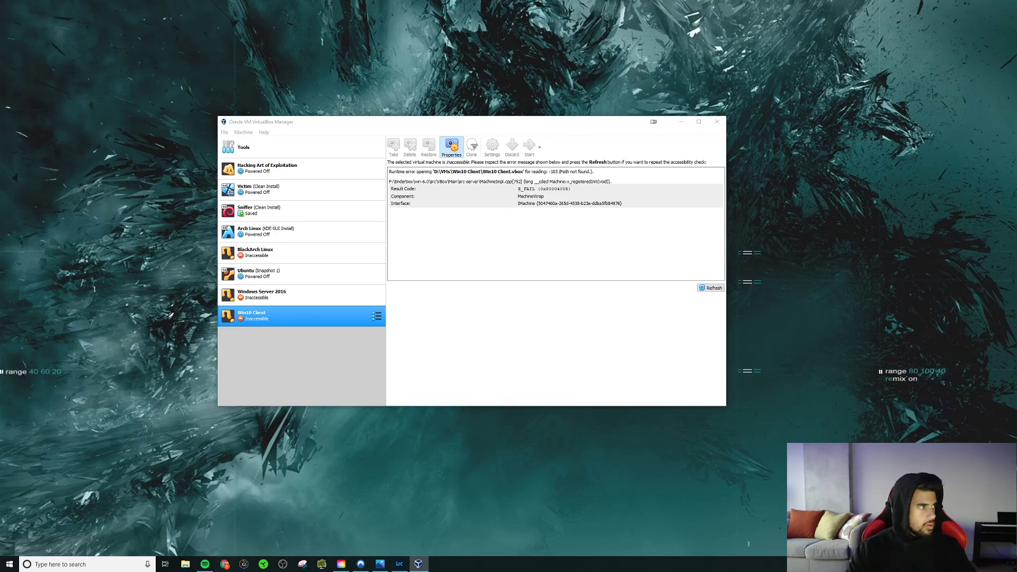
{"action": "left_click_drag", "start_coordinate": [0, 138], "coordinate": [743, 99]}
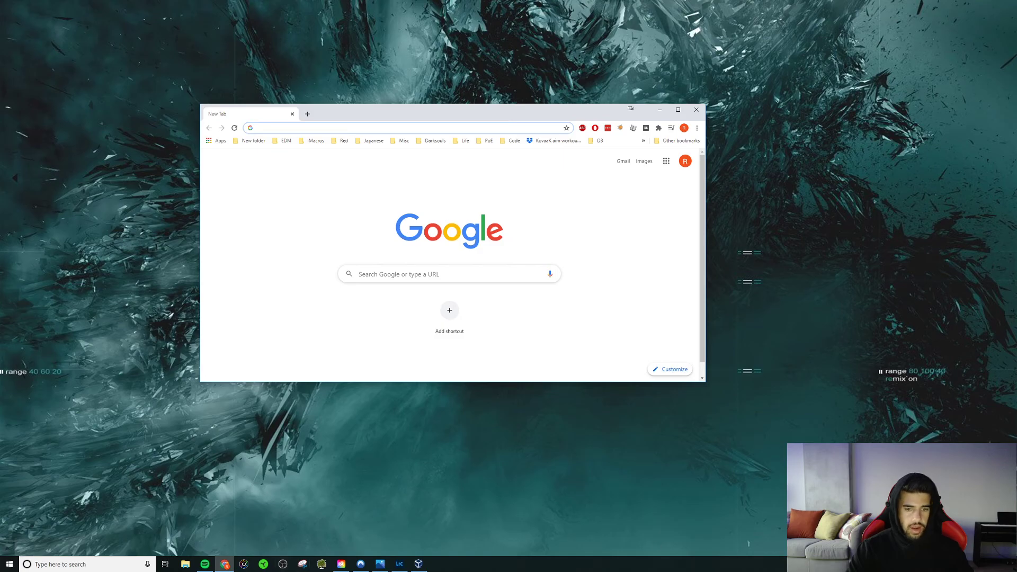
{"action": "key", "text": "super+a"}
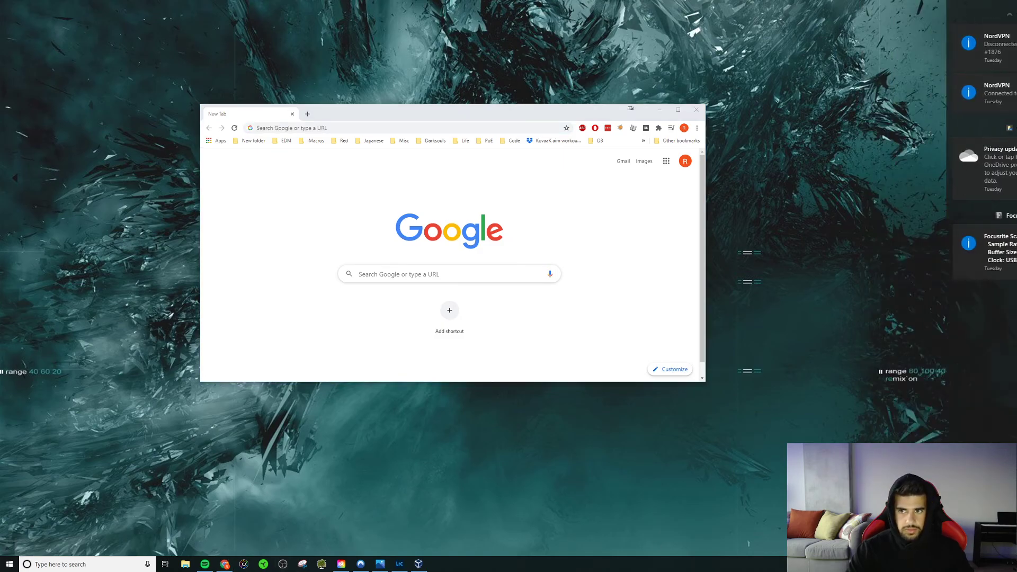
{"action": "key", "text": "super+d"}
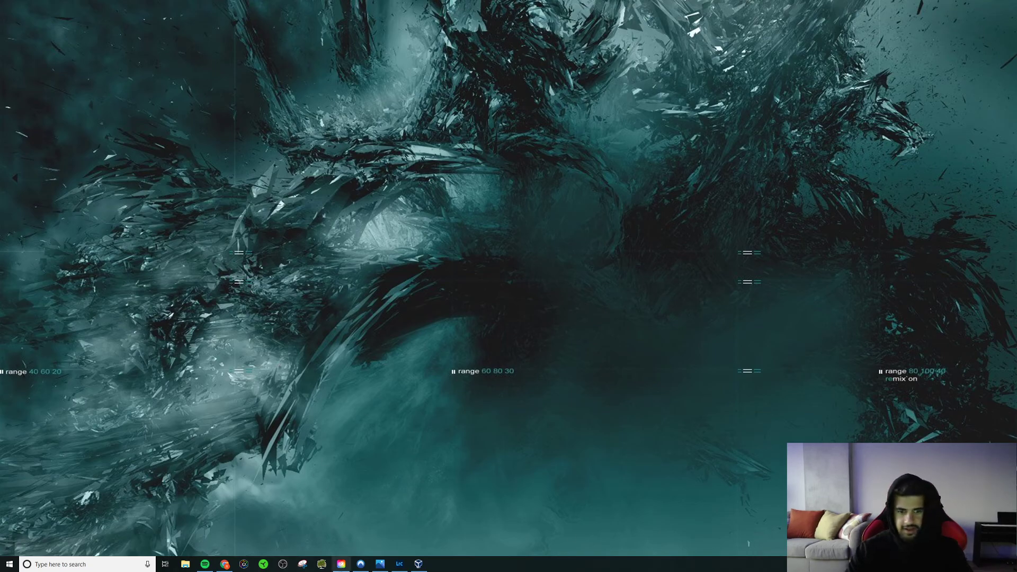
{"action": "left_click", "coordinate": [227, 563]}
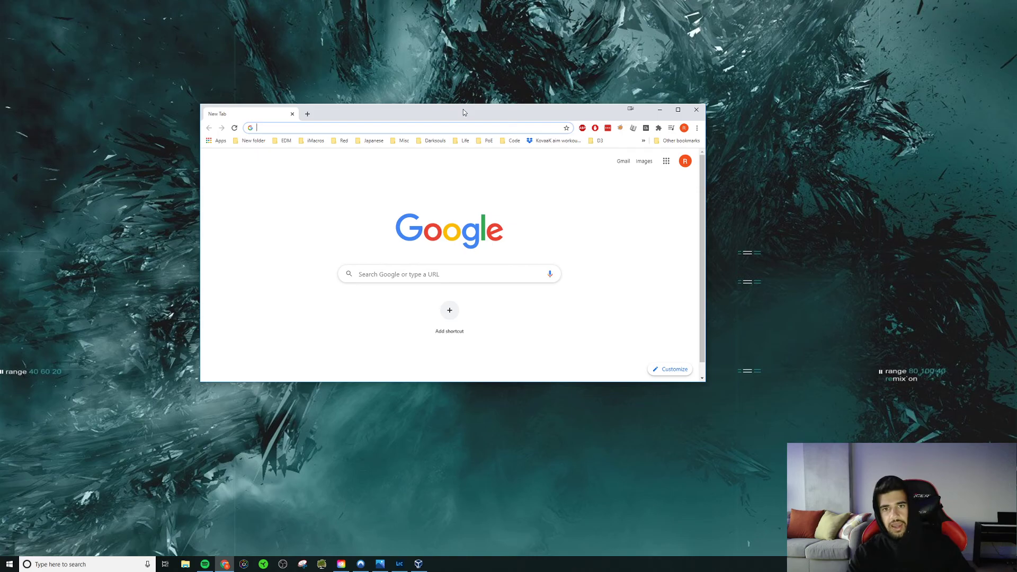
{"action": "left_click_drag", "start_coordinate": [463, 111], "coordinate": [464, 108]}
Step: Search Google for "offensive security kali vm"
{"action": "type", "text": "off"}
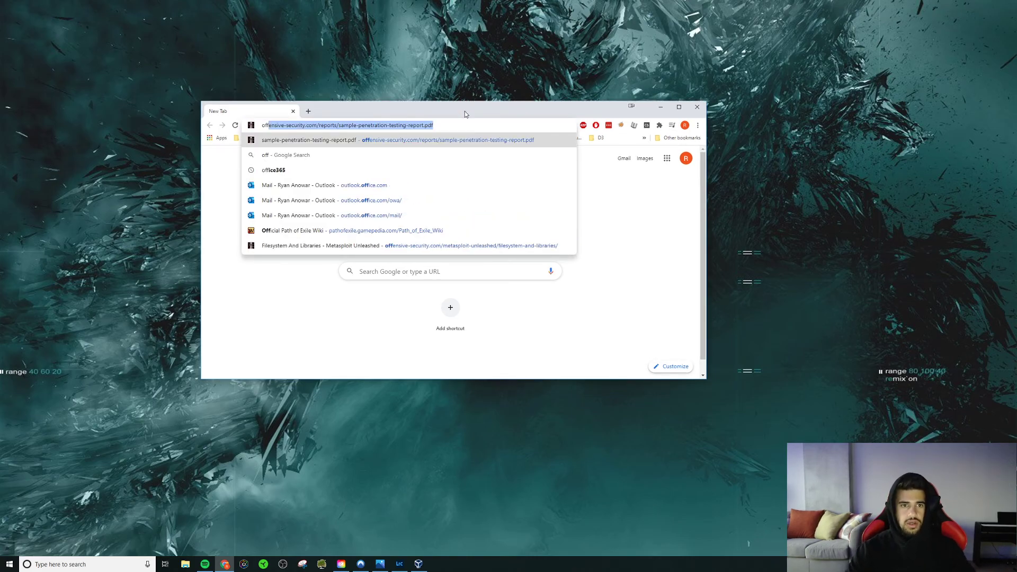
{"action": "type", "text": "er"}
{"action": "key", "text": "BackSpace"}
{"action": "type", "text": "nsiv"}
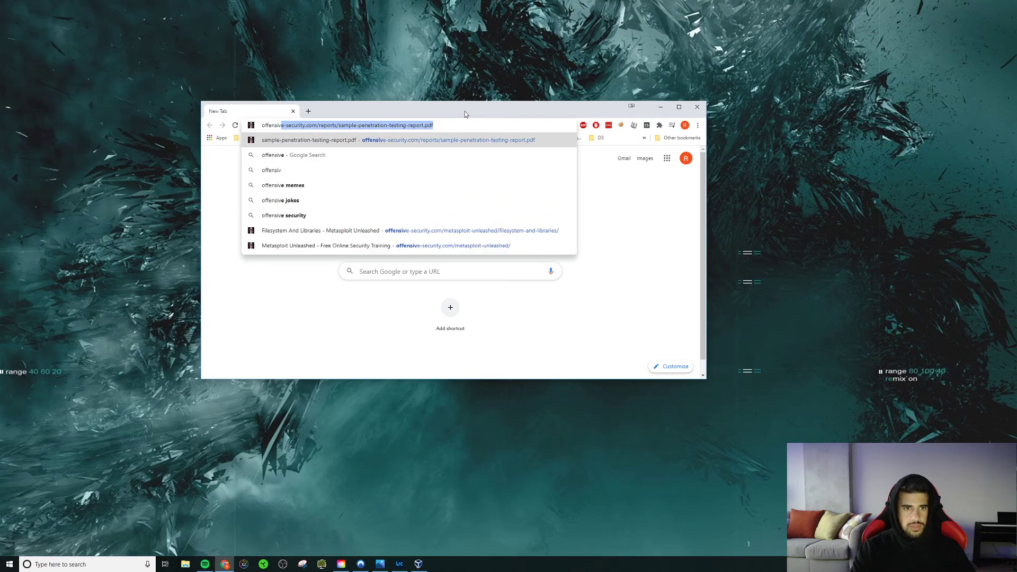
{"action": "type", "text": "e security kali"}
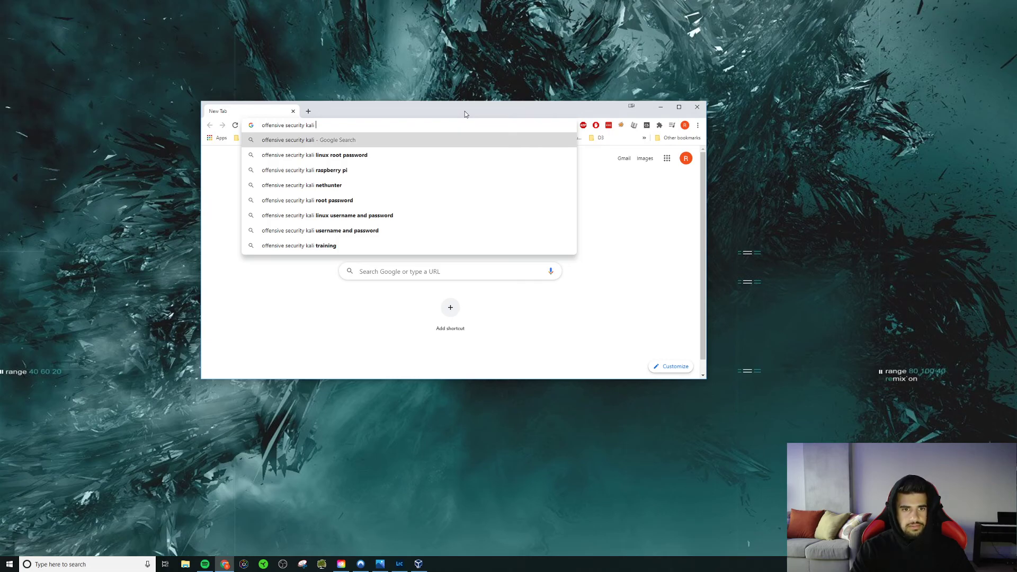
{"action": "type", "text": "vm"}
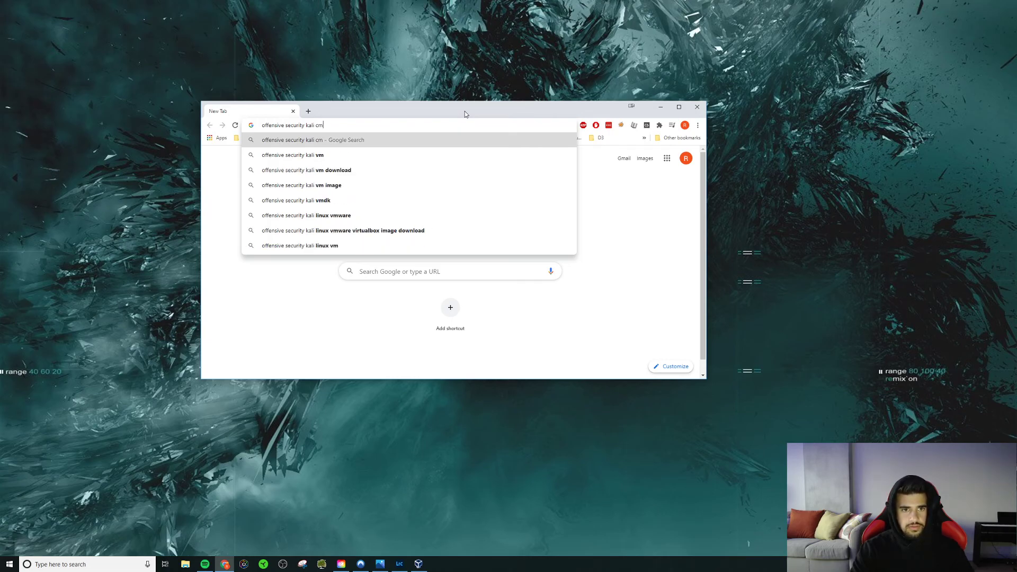
{"action": "key", "text": "Return"}
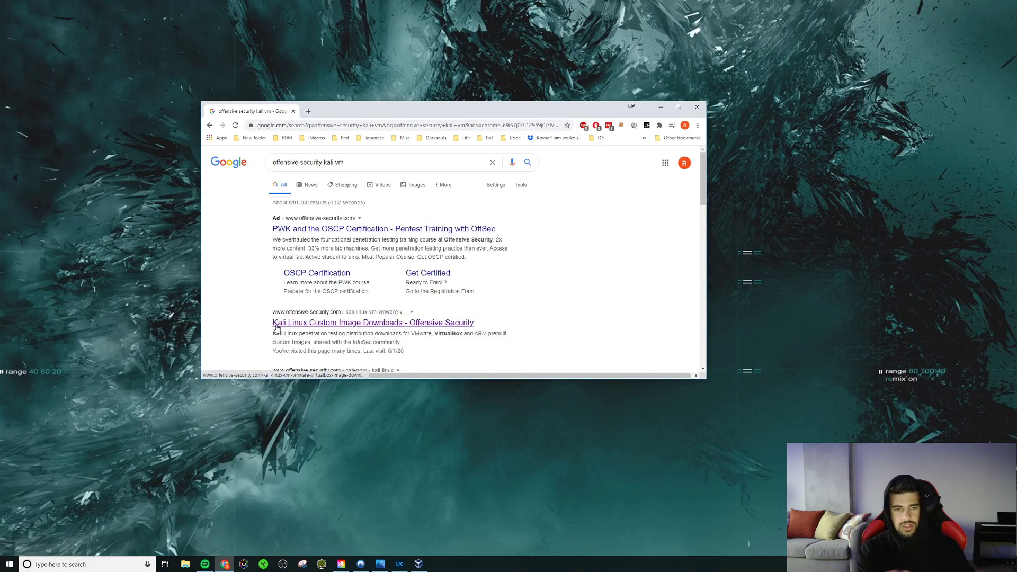
Step: Download the Kali Linux VirtualBox 64-Bit image from Offensive Security's custom image page and open the OVA file in VirtualBox
{"action": "left_click", "coordinate": [295, 323]}
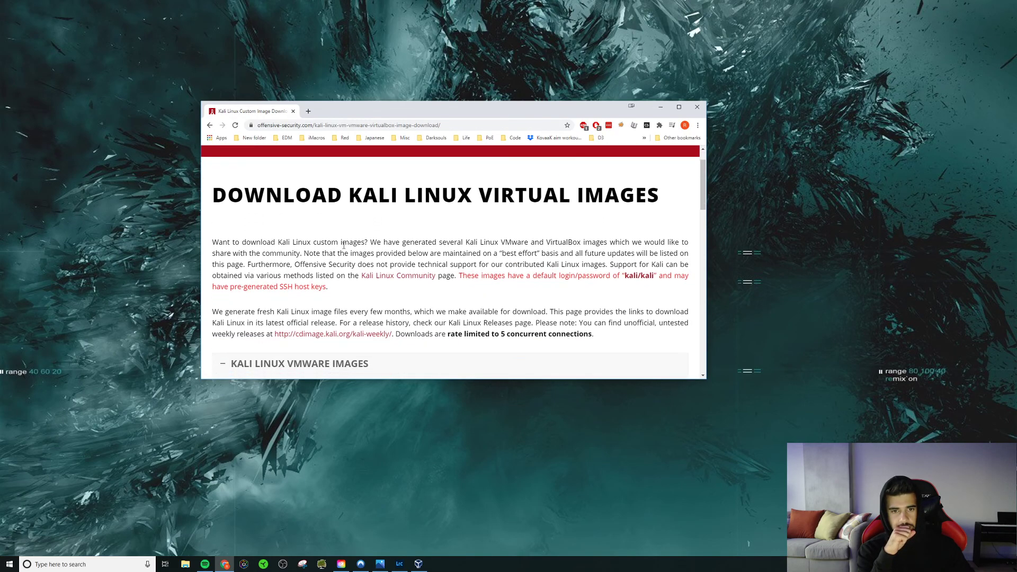
{"action": "left_click", "coordinate": [679, 107]}
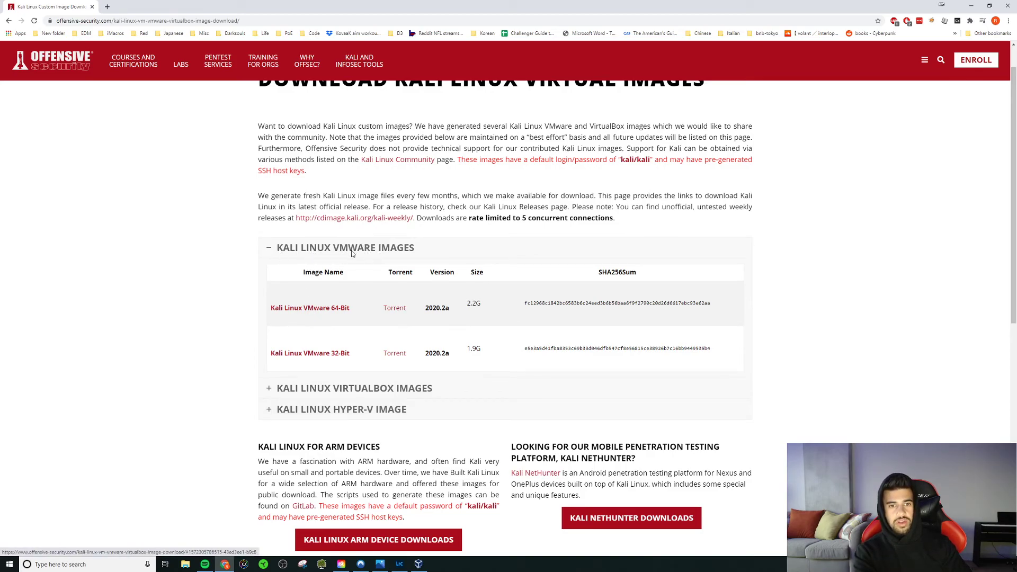
{"action": "left_click", "coordinate": [270, 392]}
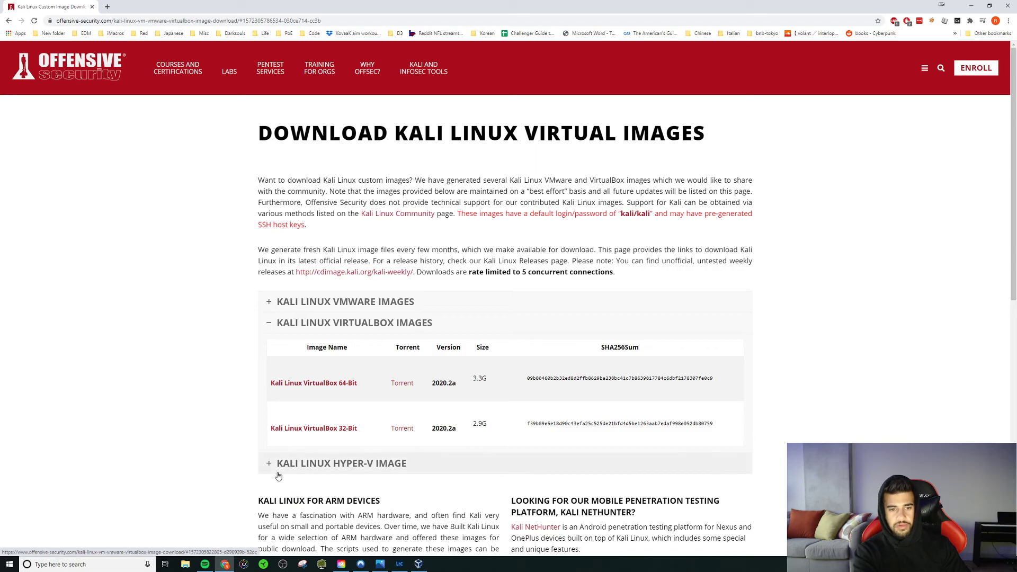
{"action": "left_click", "coordinate": [297, 389]}
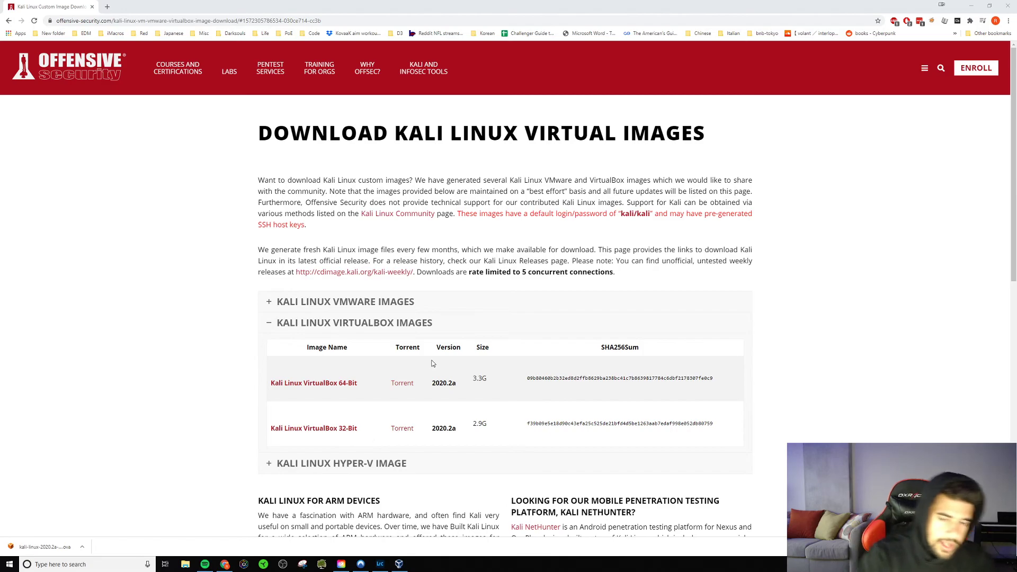
{"action": "left_click", "coordinate": [54, 546]}
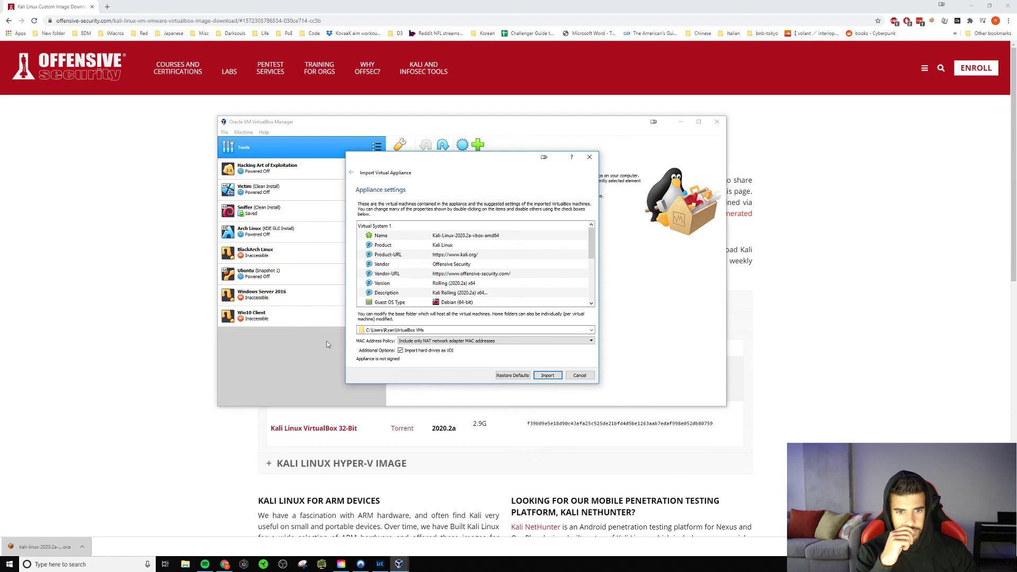
{"action": "left_click", "coordinate": [591, 331]}
{"action": "left_click", "coordinate": [591, 331]}
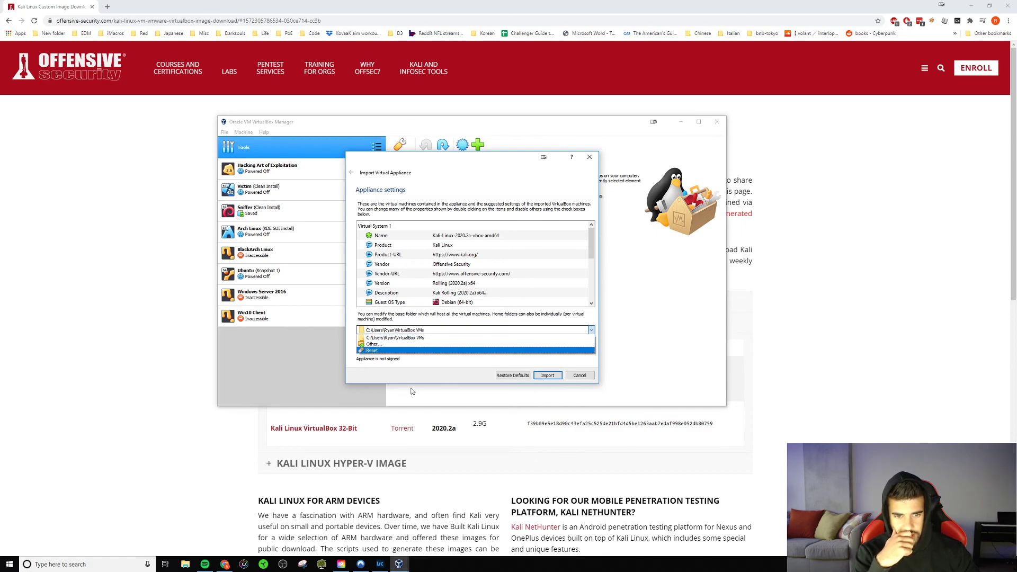
{"action": "left_click", "coordinate": [375, 344]}
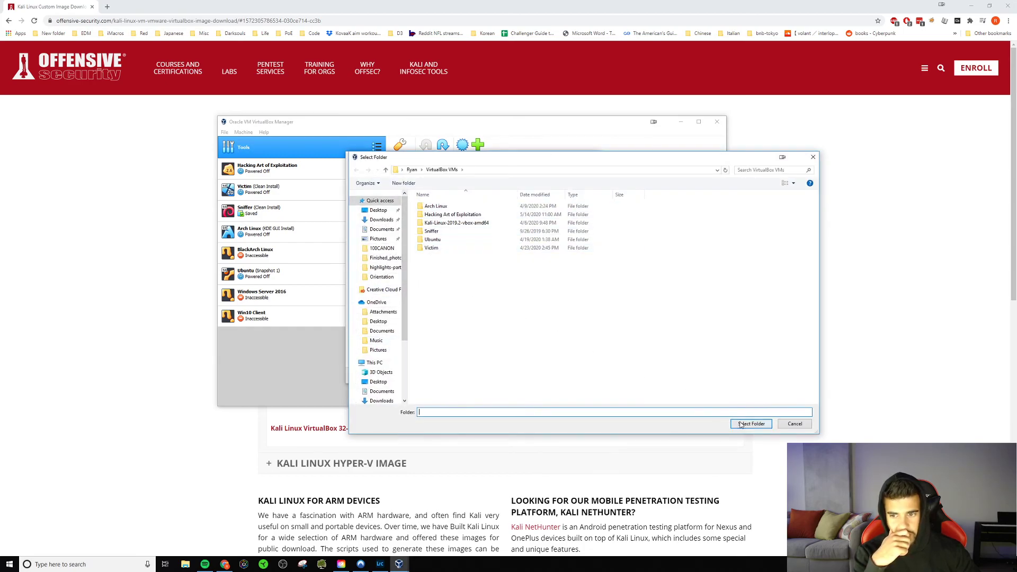
{"action": "left_click", "coordinate": [795, 425]}
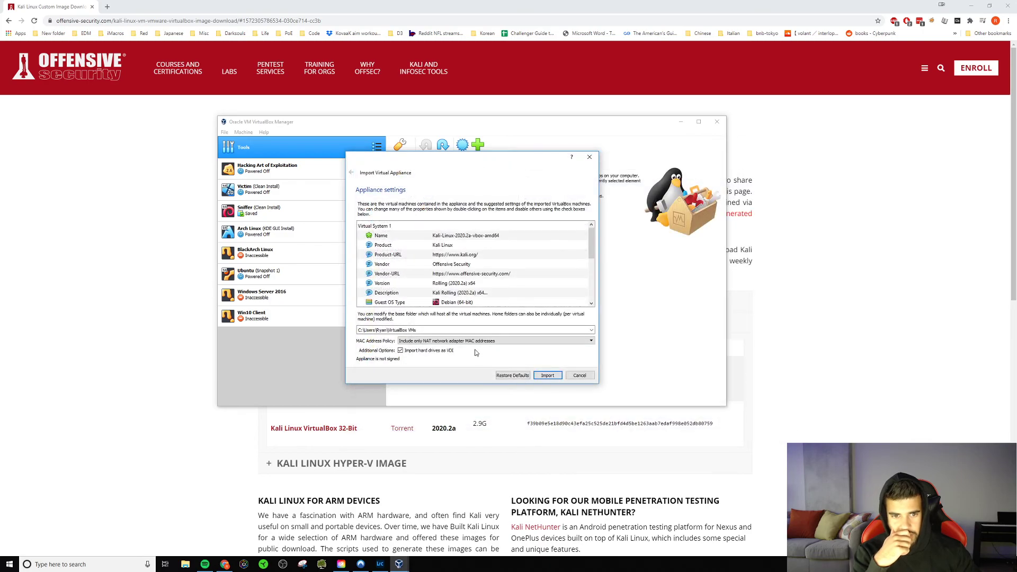
Step: Import the Kali-Linux-2020.2a-vbox-amd64 appliance and agree to its software license
{"action": "left_click", "coordinate": [547, 375]}
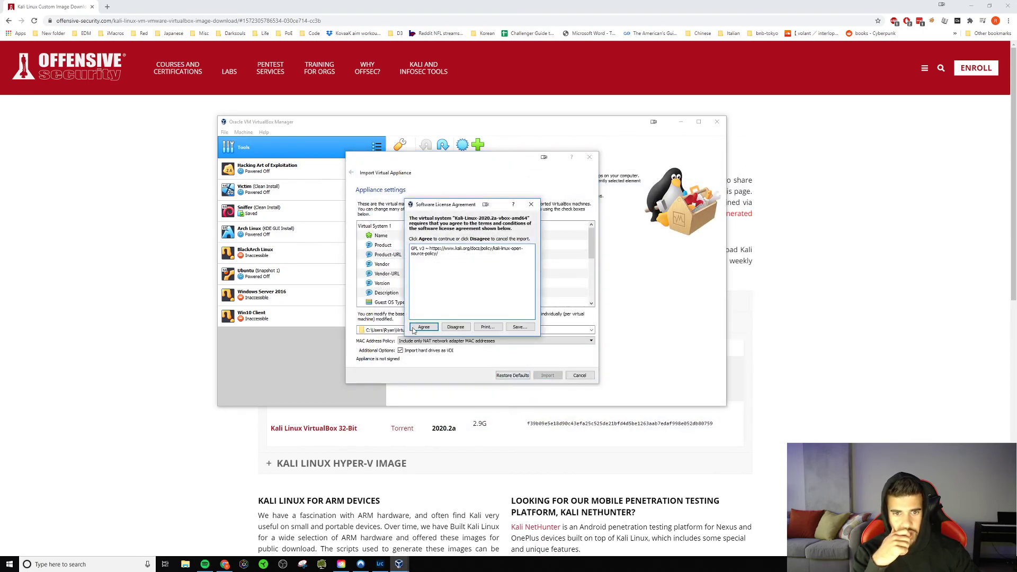
{"action": "left_click", "coordinate": [423, 327]}
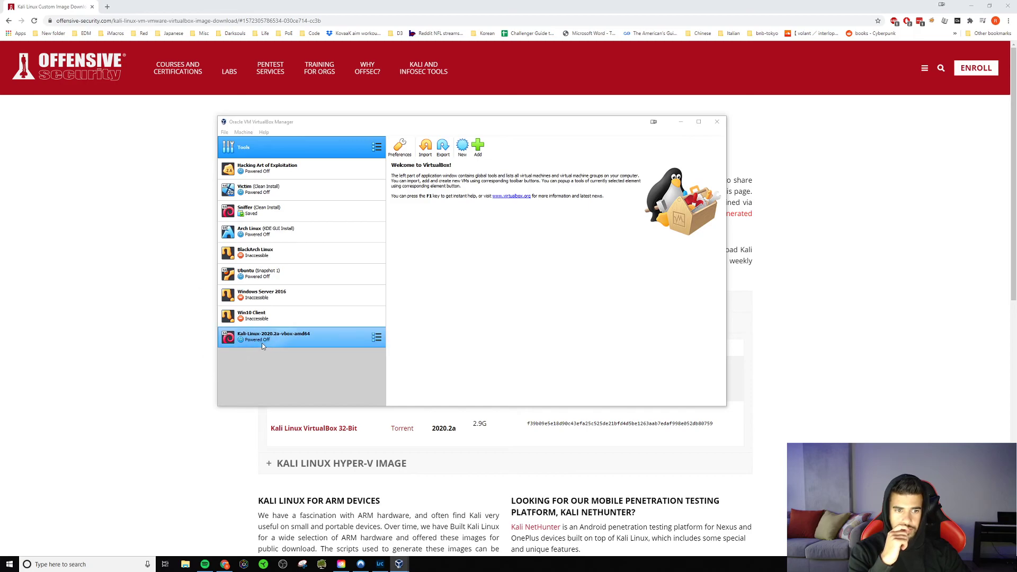
Step: Open the settings of Kali-Linux-2020.2a-vbox-amd64 and review its general options, including clipboard sharing and disk encryption
{"action": "left_click", "coordinate": [334, 341]}
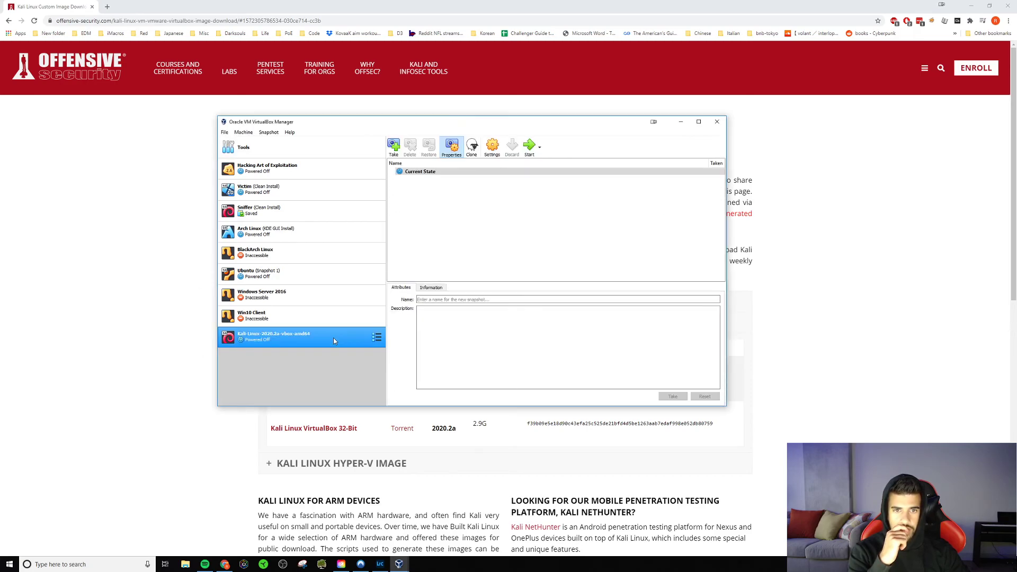
{"action": "left_click", "coordinate": [488, 151]}
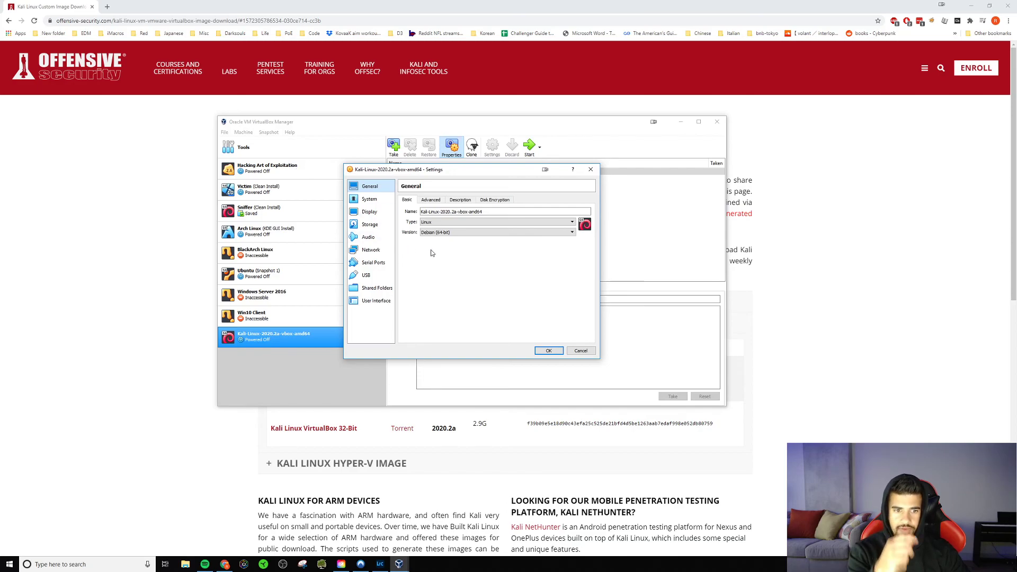
{"action": "left_click", "coordinate": [432, 201]}
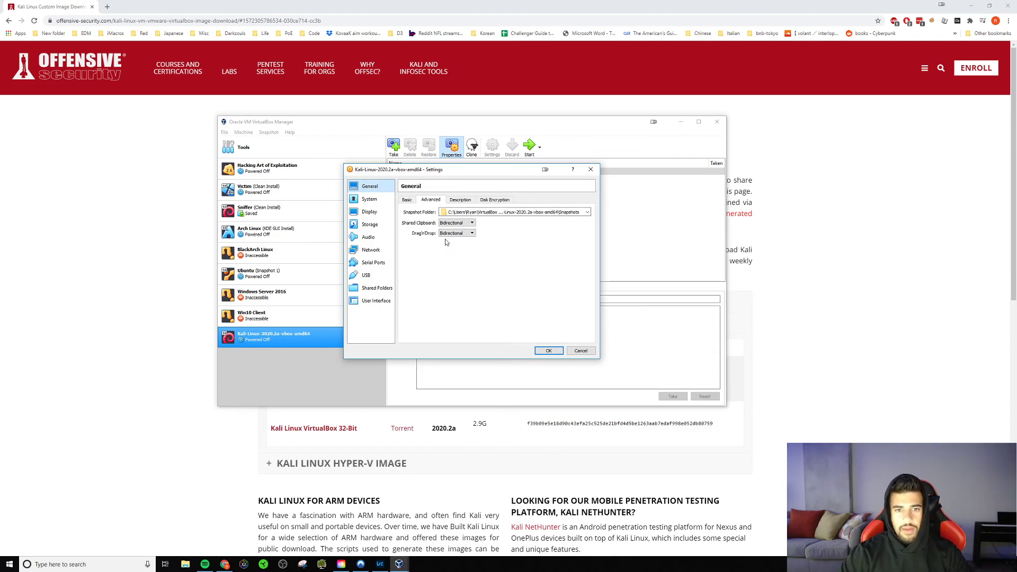
{"action": "left_click", "coordinate": [456, 202]}
{"action": "left_click", "coordinate": [485, 201]}
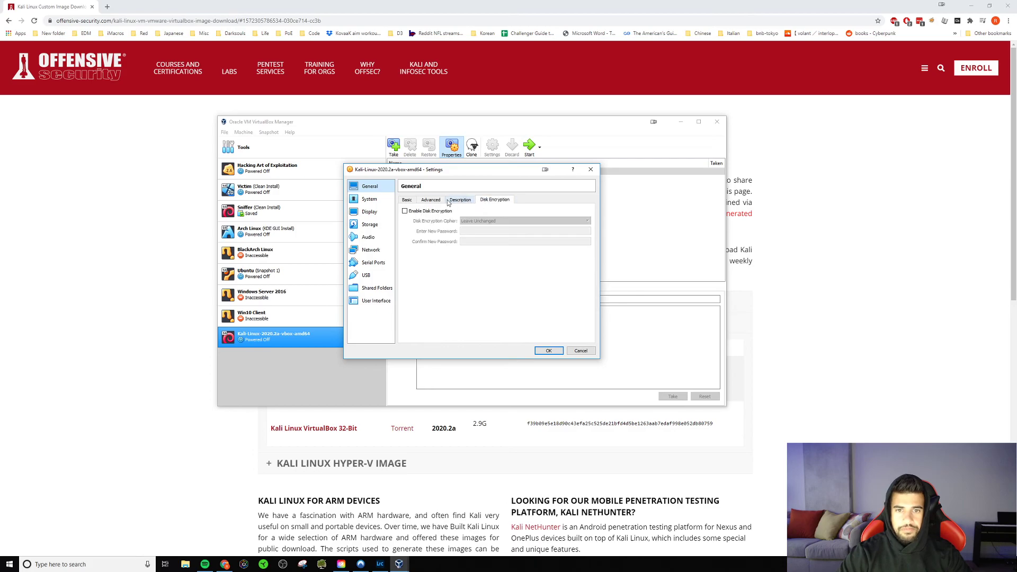
{"action": "left_click", "coordinate": [408, 200]}
Step: Set the virtual machine's base memory to 8192 MB and its processor count to 2
{"action": "left_click", "coordinate": [369, 200]}
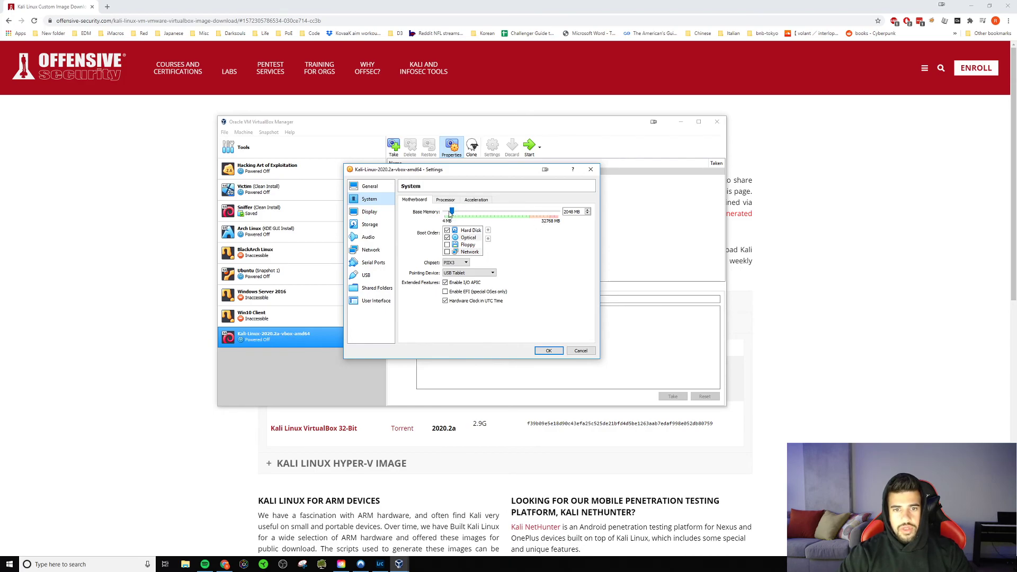
{"action": "left_click_drag", "start_coordinate": [453, 212], "coordinate": [473, 211]}
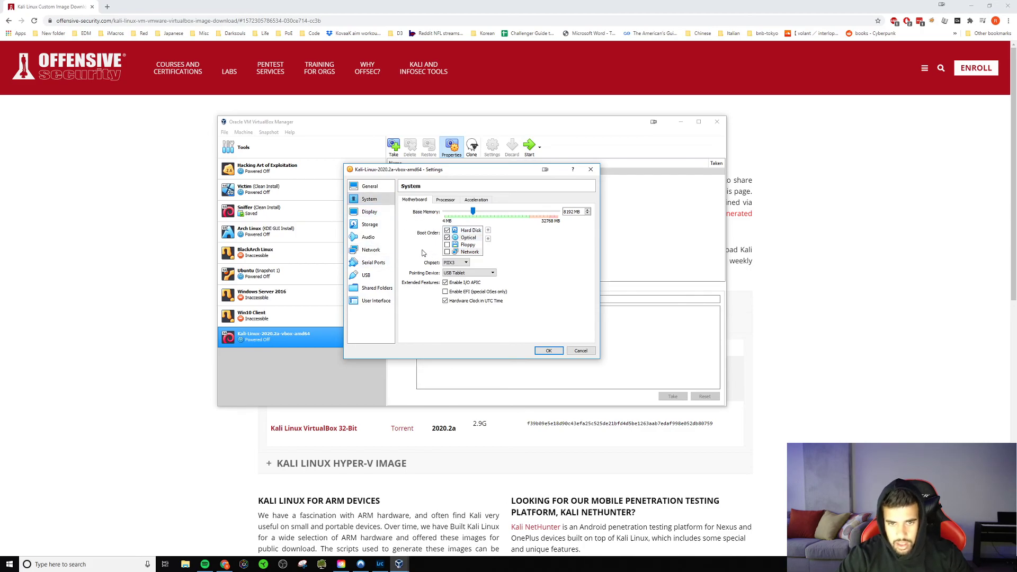
{"action": "left_click", "coordinate": [445, 199]}
{"action": "left_click_drag", "start_coordinate": [456, 212], "coordinate": [457, 213]}
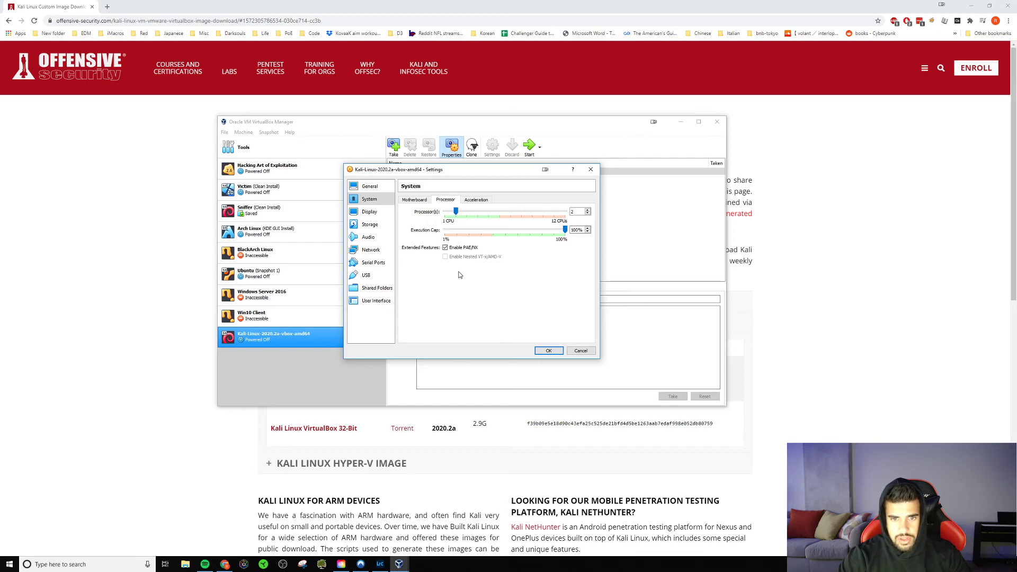
Step: Review the acceleration options and the screen, remote display and recording settings of the virtual machine
{"action": "left_click", "coordinate": [475, 201]}
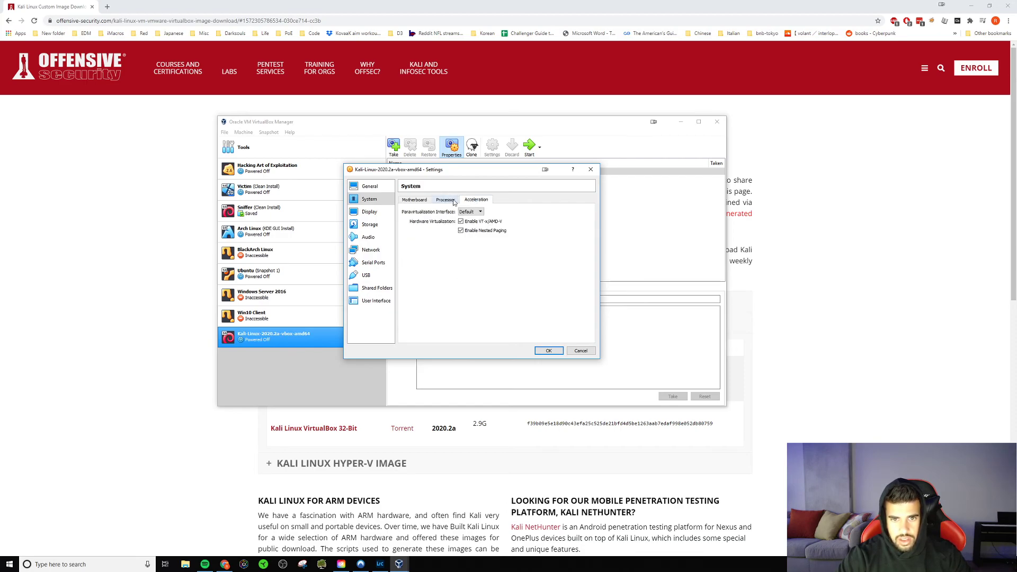
{"action": "left_click", "coordinate": [355, 214]}
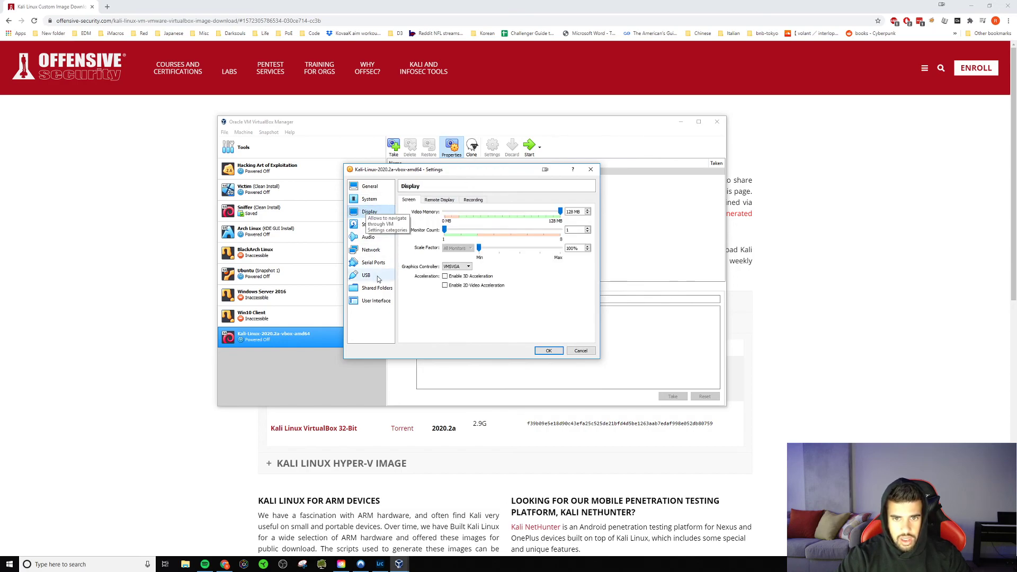
{"action": "left_click", "coordinate": [439, 201]}
{"action": "left_click", "coordinate": [473, 200]}
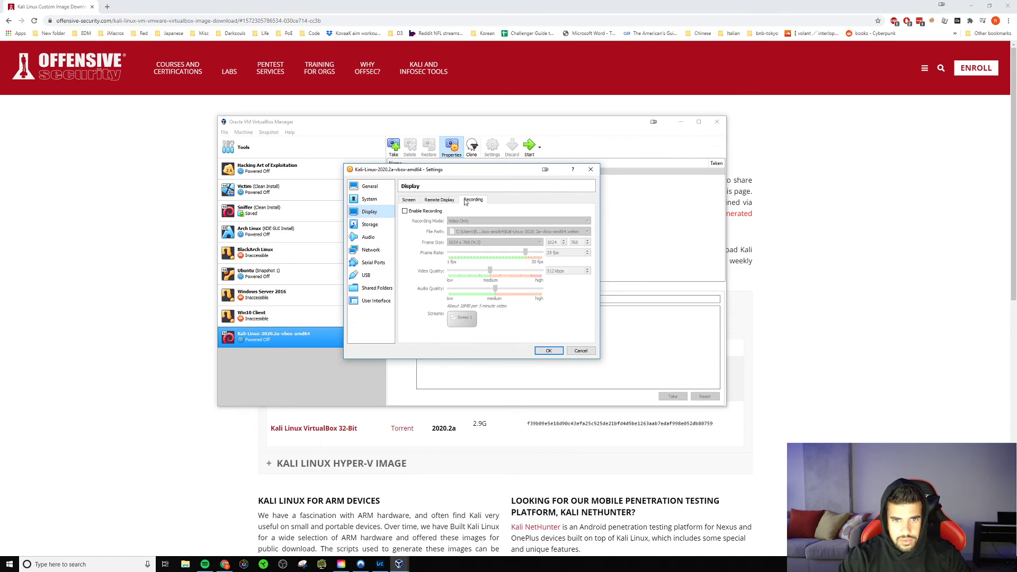
Step: Review the virtual machine's storage, audio and network settings, including the attachment types offered for network Adapter 1
{"action": "left_click", "coordinate": [370, 224]}
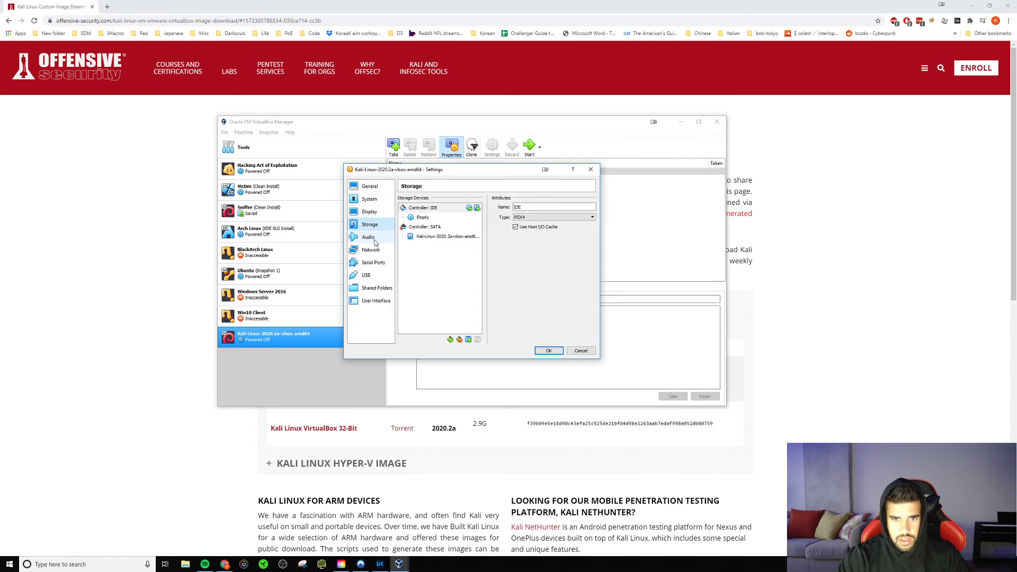
{"action": "left_click", "coordinate": [372, 238]}
{"action": "left_click", "coordinate": [375, 250]}
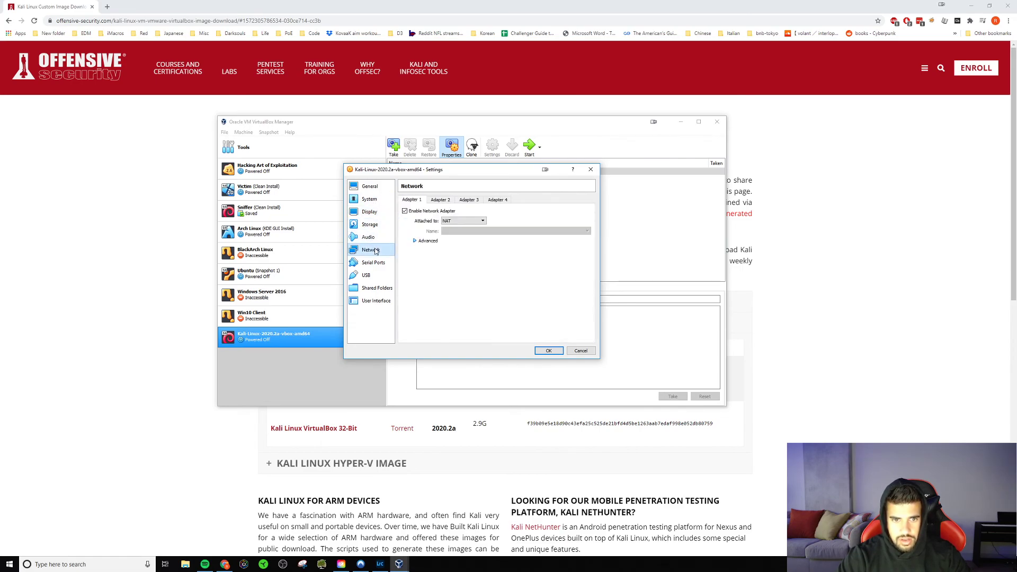
{"action": "left_click", "coordinate": [450, 221]}
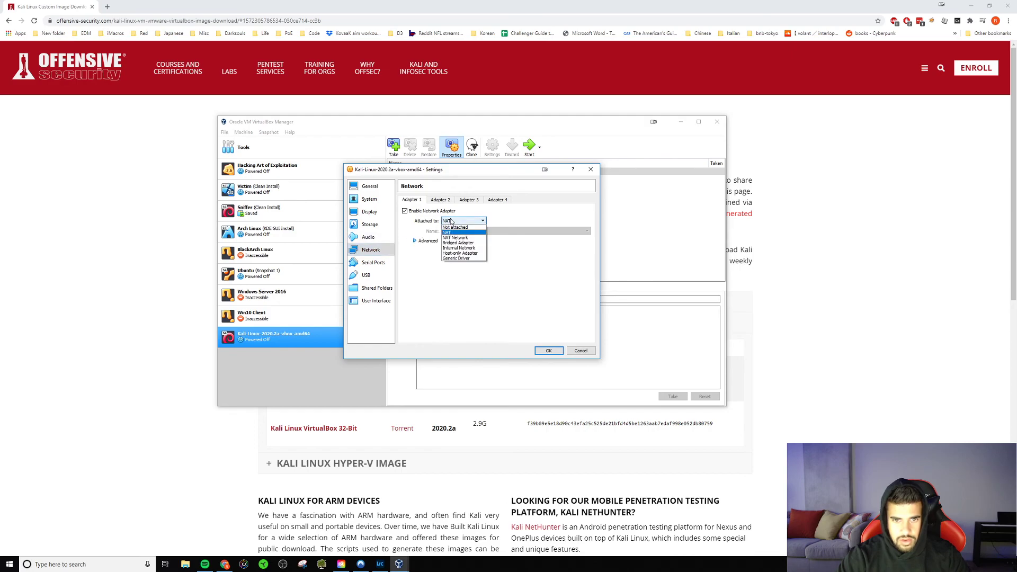
{"action": "left_click", "coordinate": [452, 220]}
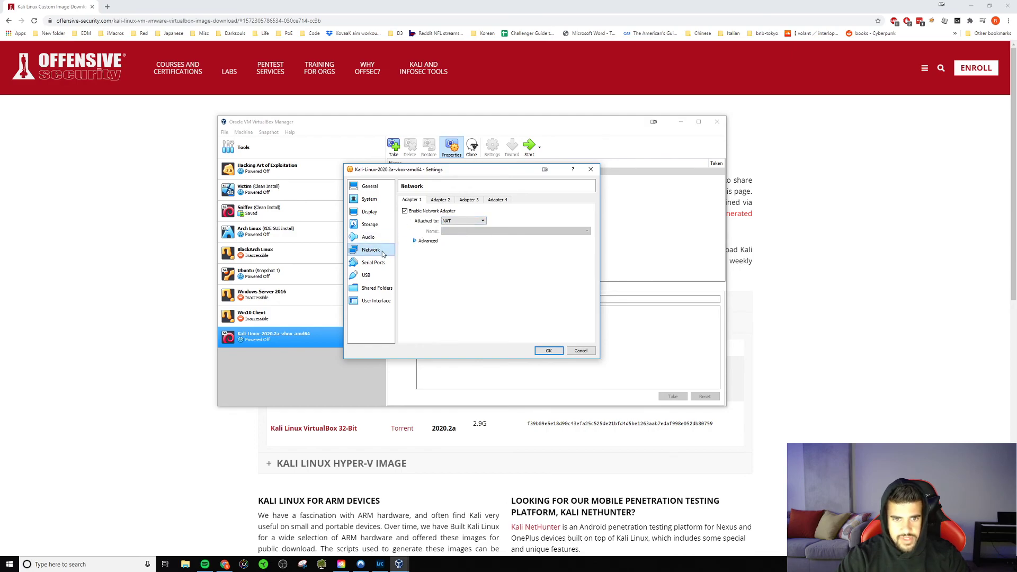
{"action": "left_click", "coordinate": [375, 263]}
{"action": "left_click", "coordinate": [382, 250]}
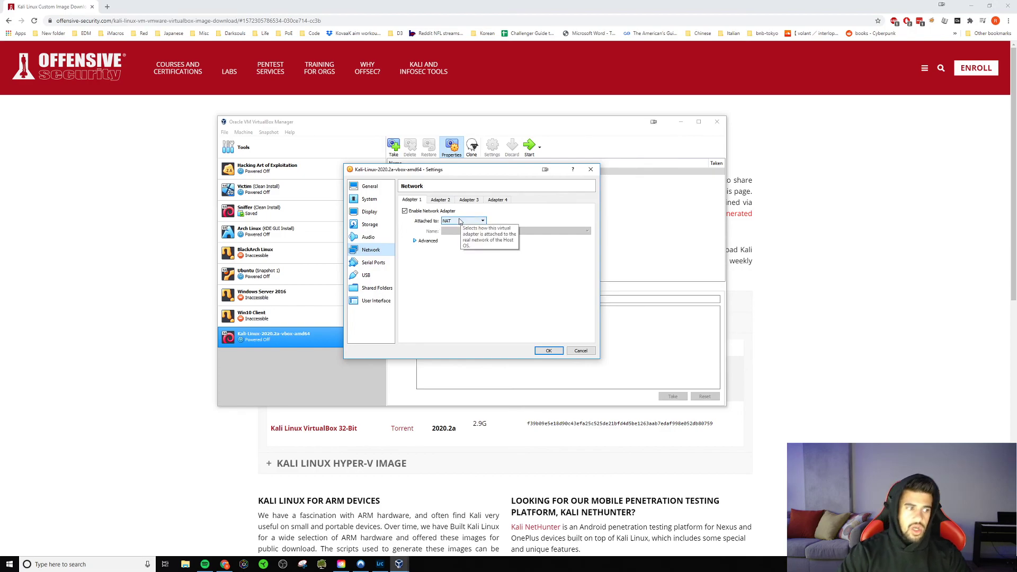
{"action": "left_click", "coordinate": [461, 221]}
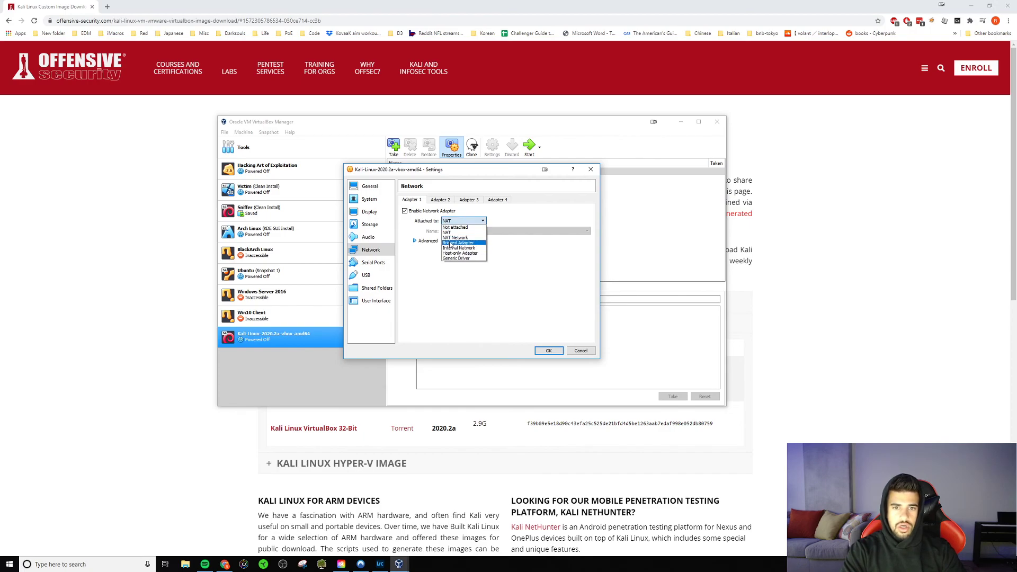
{"action": "left_click", "coordinate": [522, 214]}
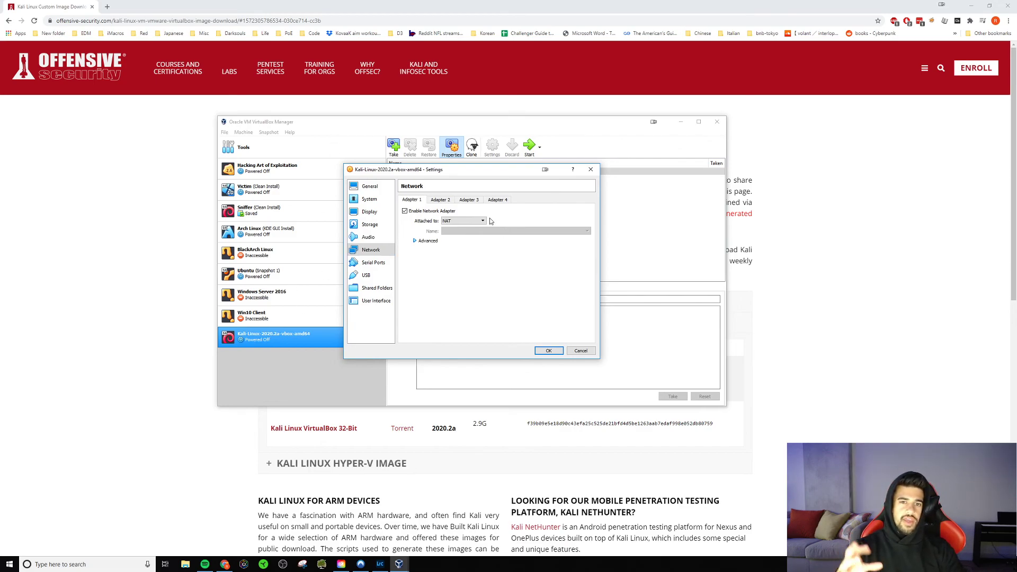
Step: Review the serial port, USB, shared folder and user interface settings, and close the virtual machine's settings
{"action": "left_click", "coordinate": [359, 263]}
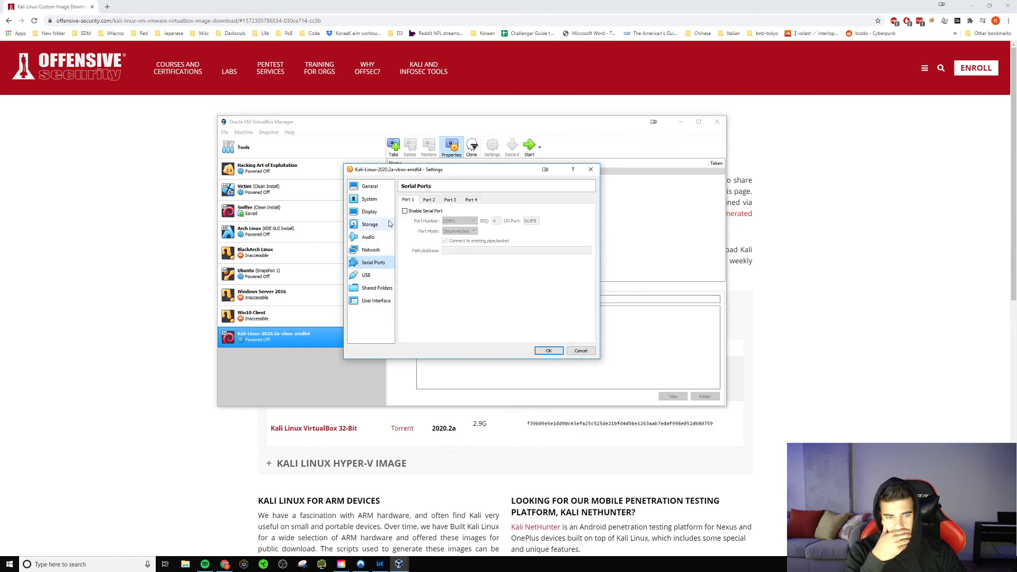
{"action": "left_click", "coordinate": [372, 276]}
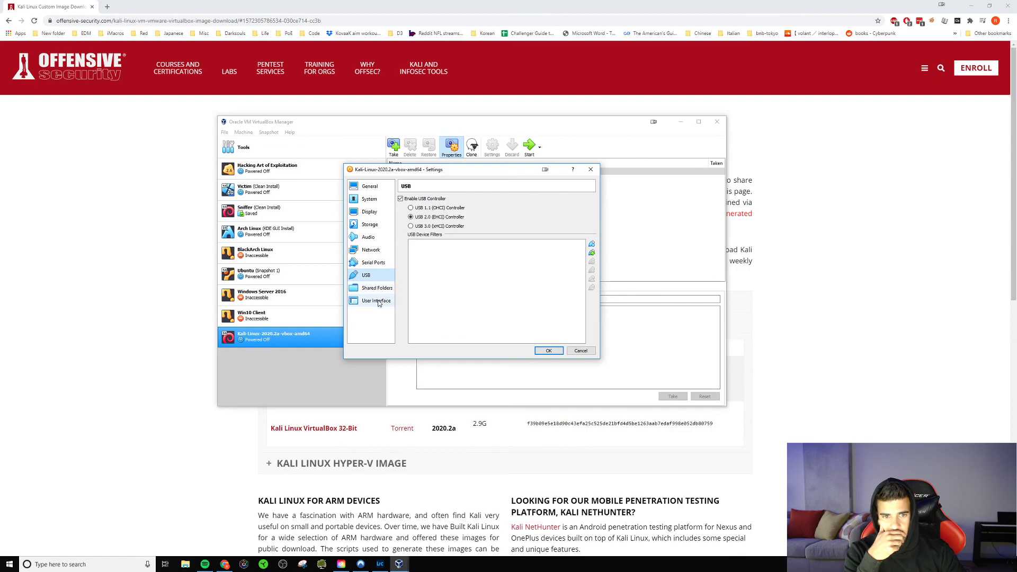
{"action": "left_click", "coordinate": [379, 290]}
{"action": "left_click", "coordinate": [376, 301]}
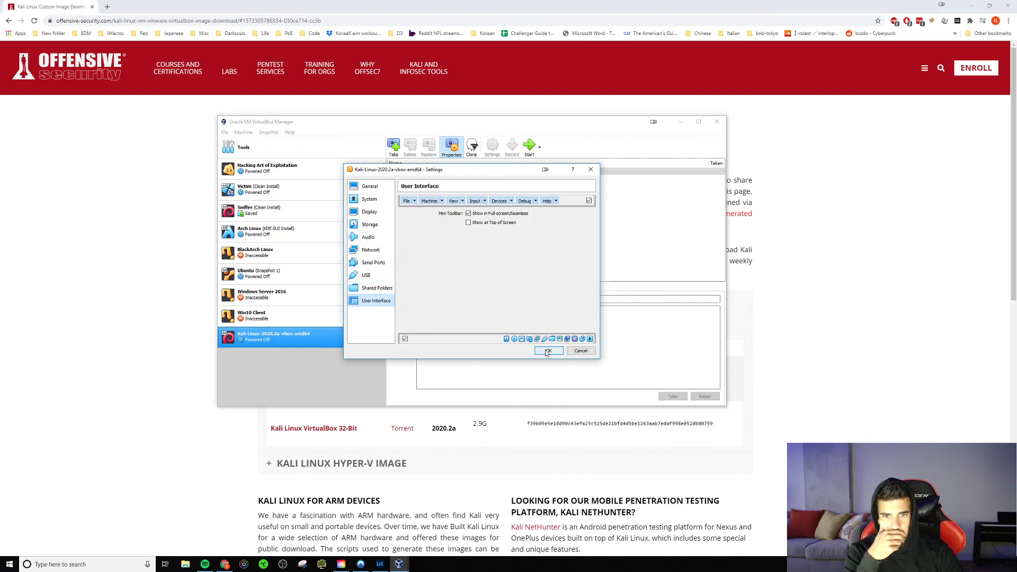
{"action": "left_click", "coordinate": [580, 351]}
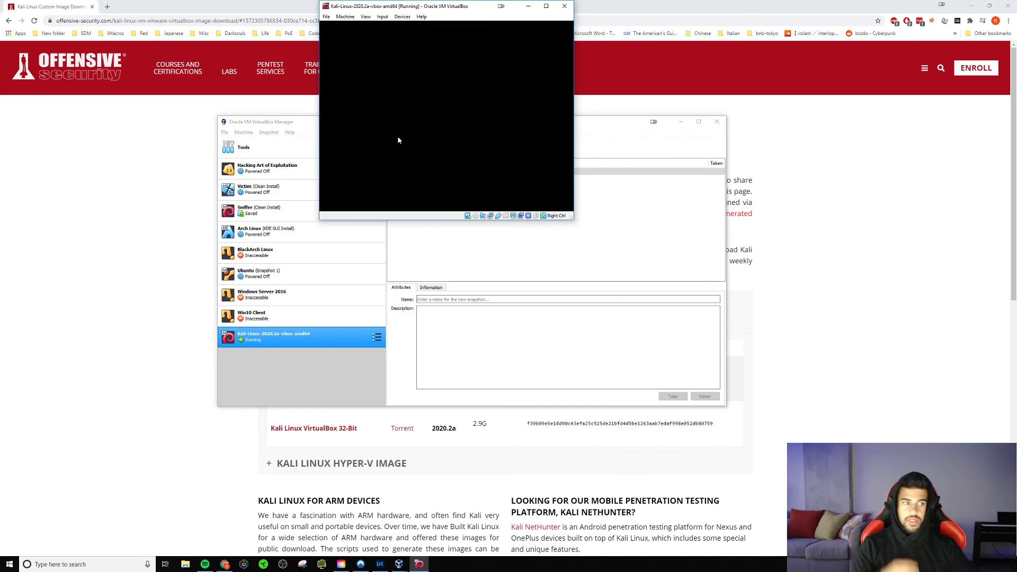
Step: Clear the browser and the VirtualBox Manager off the desktop and reposition the running Kali virtual machine window
{"action": "left_click_drag", "start_coordinate": [480, 7], "coordinate": [478, 130]}
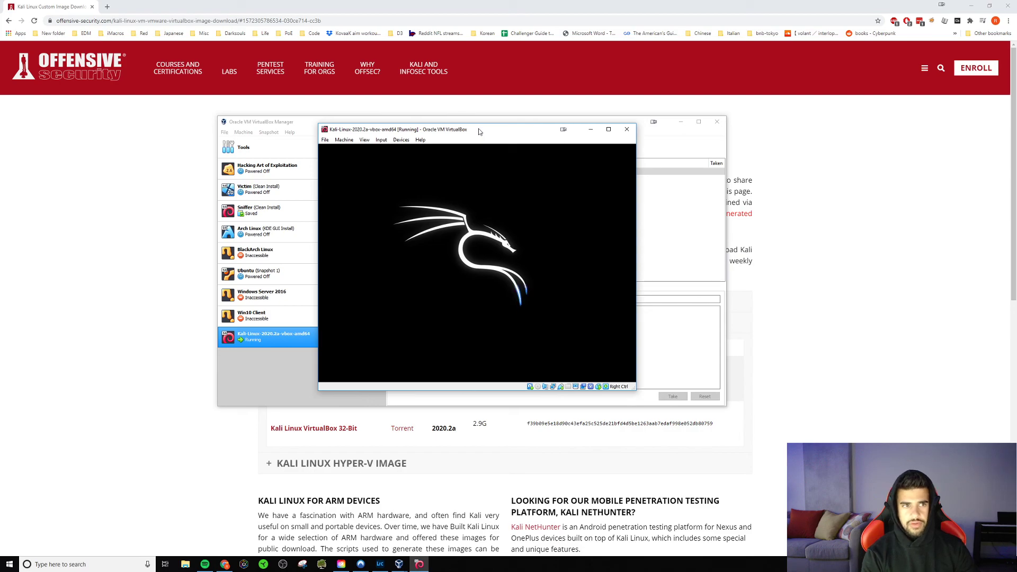
{"action": "left_click", "coordinate": [1007, 5]}
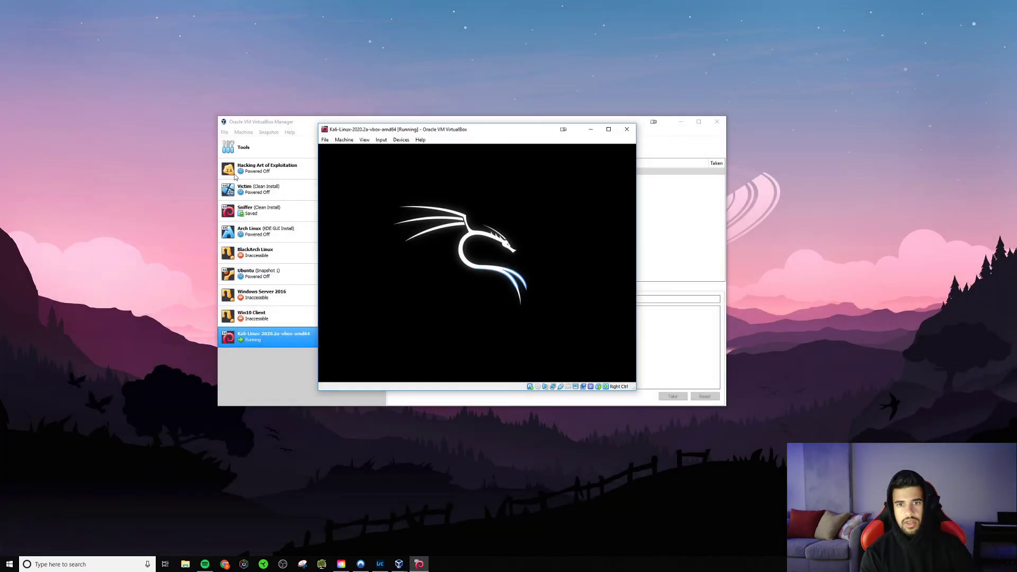
{"action": "left_click", "coordinate": [681, 122]}
{"action": "left_click_drag", "start_coordinate": [487, 130], "coordinate": [491, 120]}
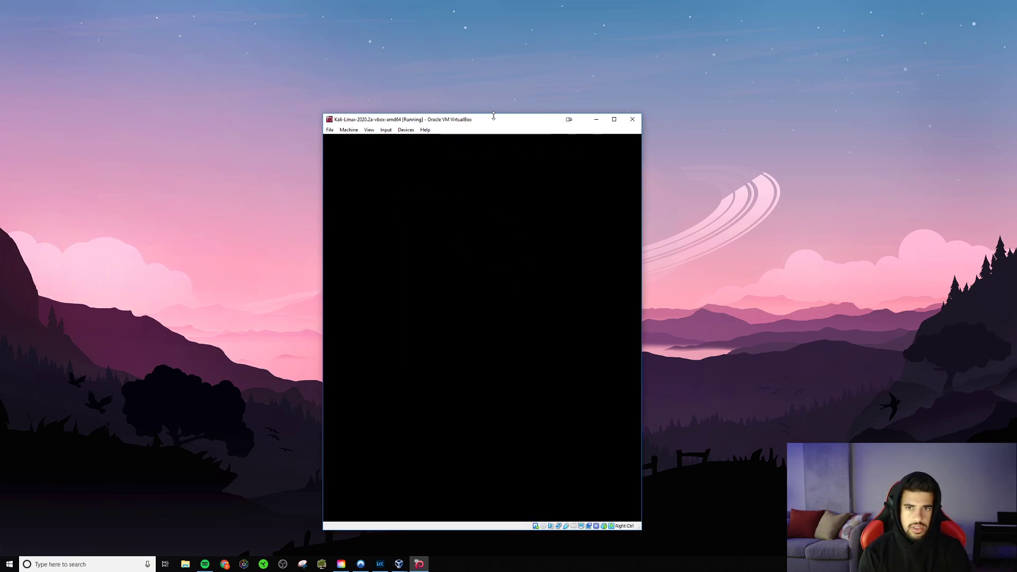
{"action": "left_click_drag", "start_coordinate": [481, 121], "coordinate": [485, 66]}
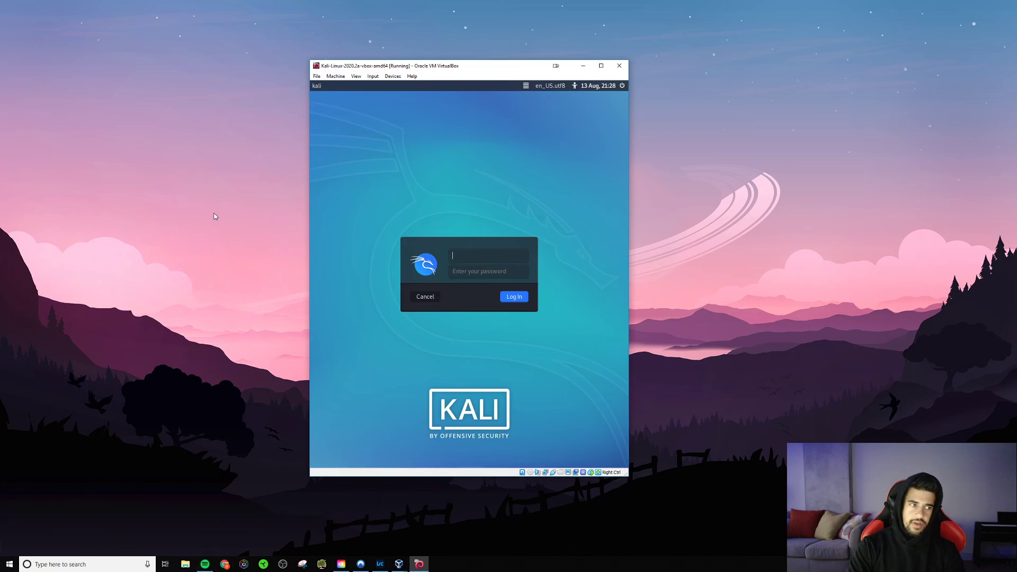
Step: Log in to Kali with the username kali and the account password, and maximize the virtual machine window
{"action": "key", "text": "Tab"}
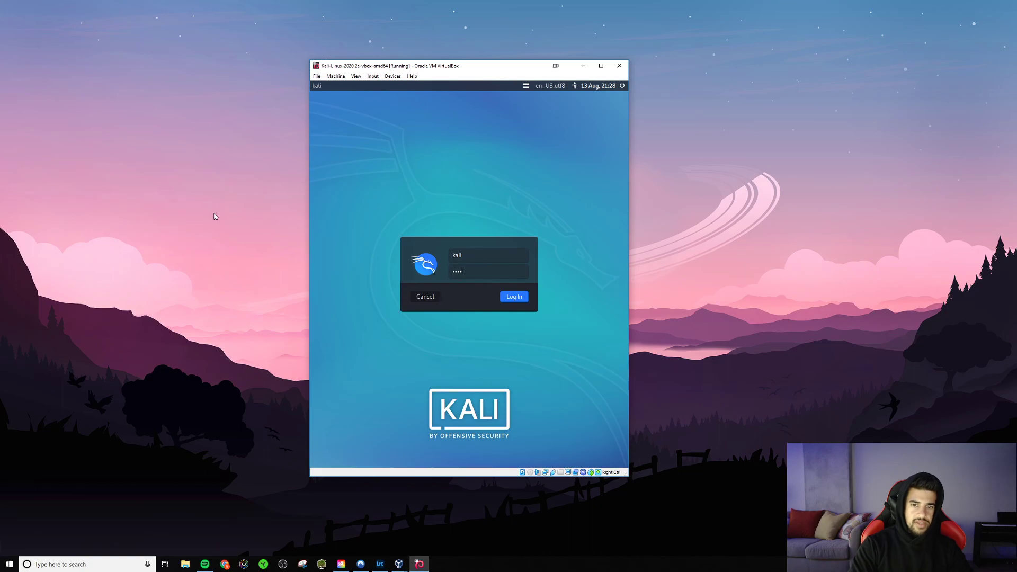
{"action": "key", "text": "Return"}
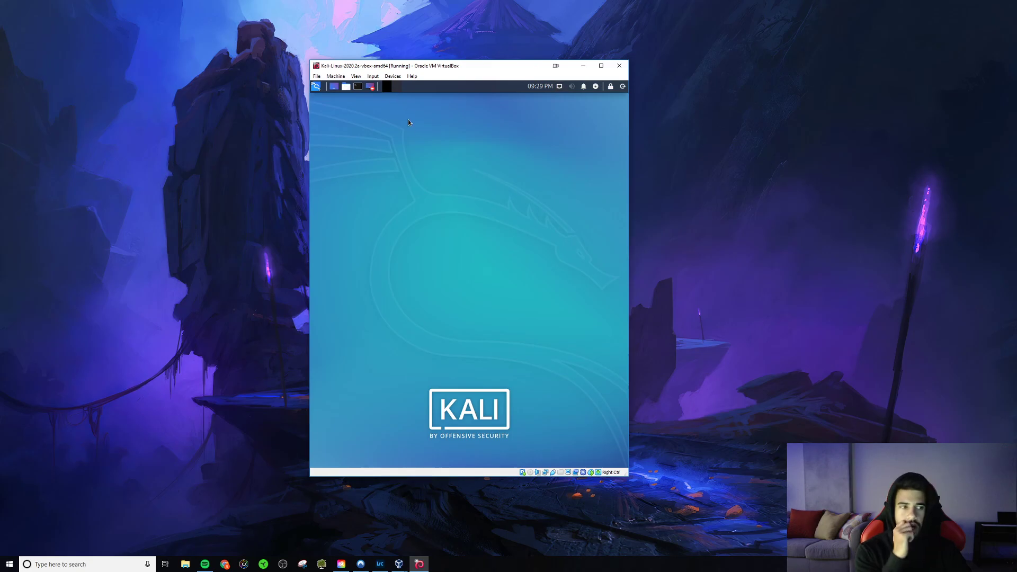
{"action": "left_click", "coordinate": [601, 66]}
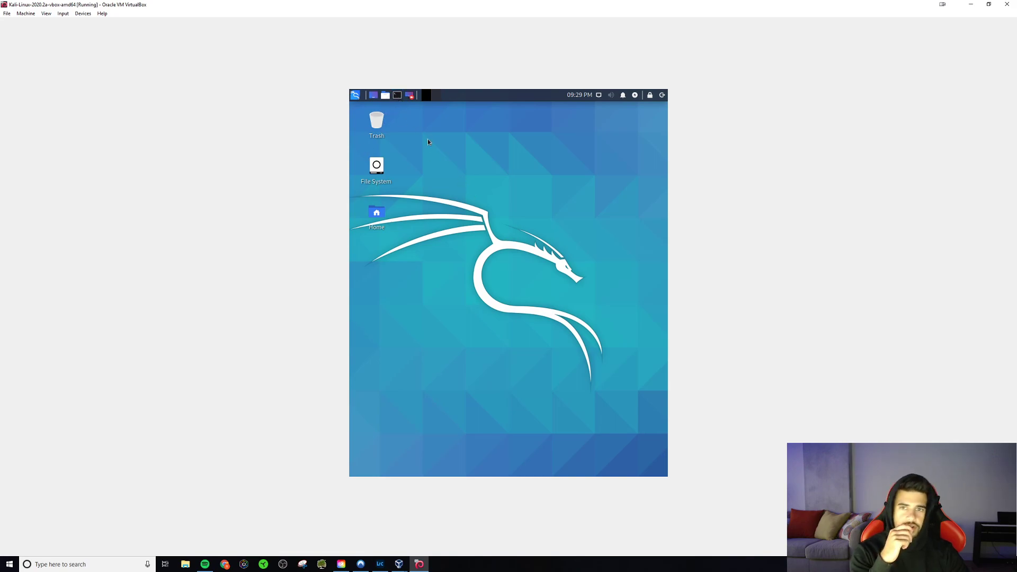
Step: Open a terminal and run sudo passwd, authenticating with the sudo password and entering and repeating a new root password
{"action": "key", "text": "ctrl+alt+t"}
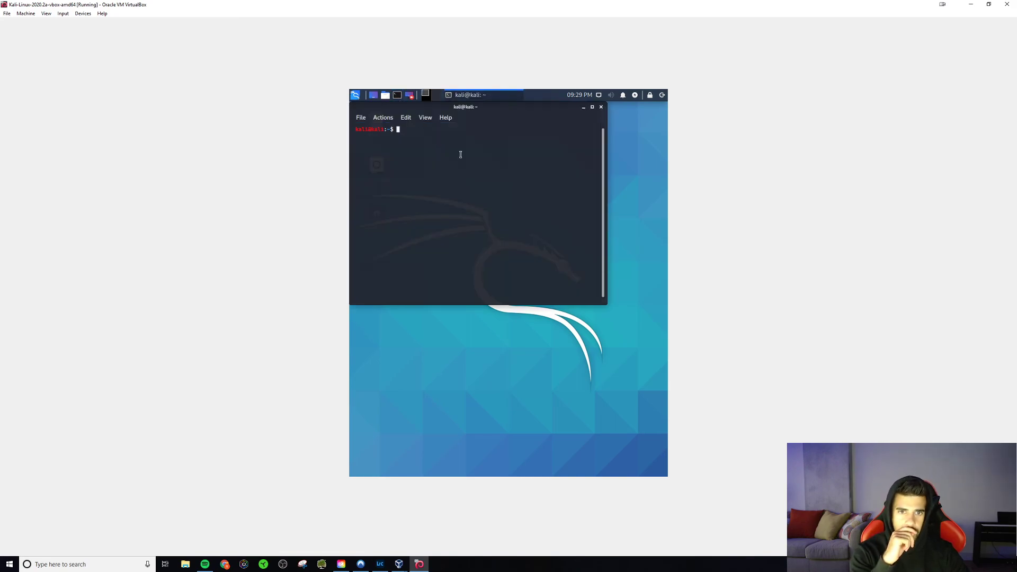
{"action": "left_click_drag", "start_coordinate": [518, 111], "coordinate": [562, 154]}
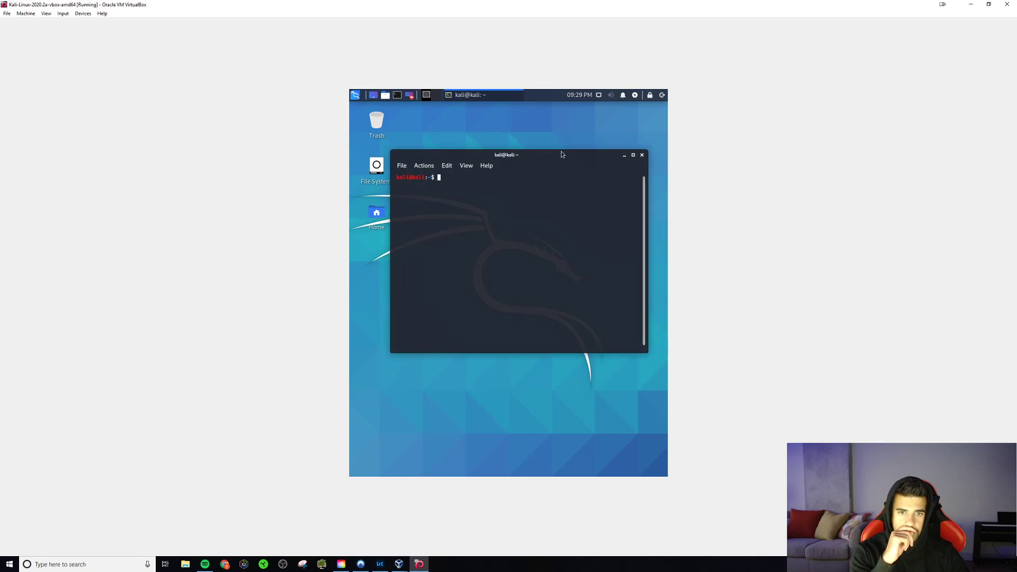
{"action": "type", "text": "sudo passwd"}
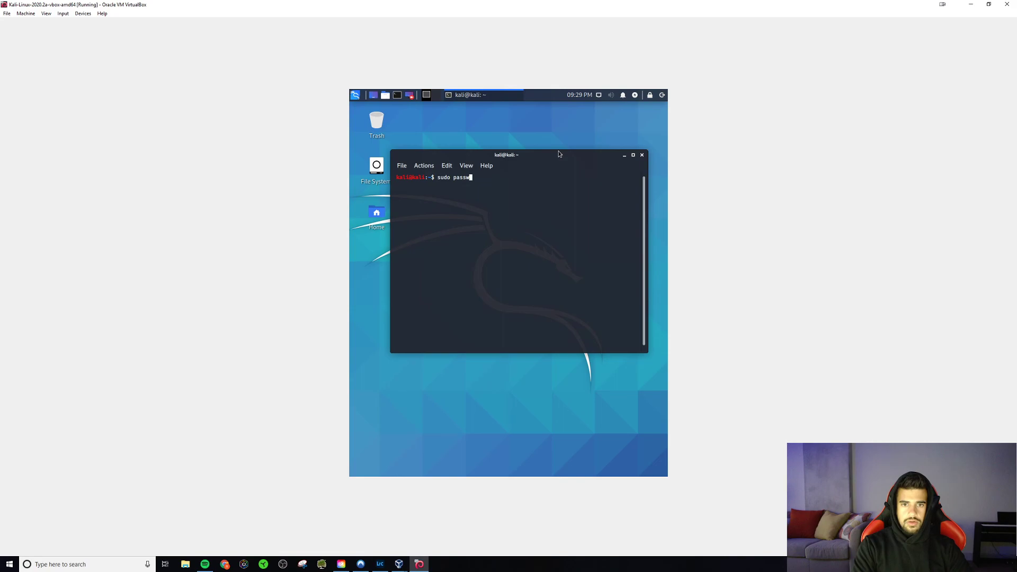
{"action": "key", "text": "Return"}
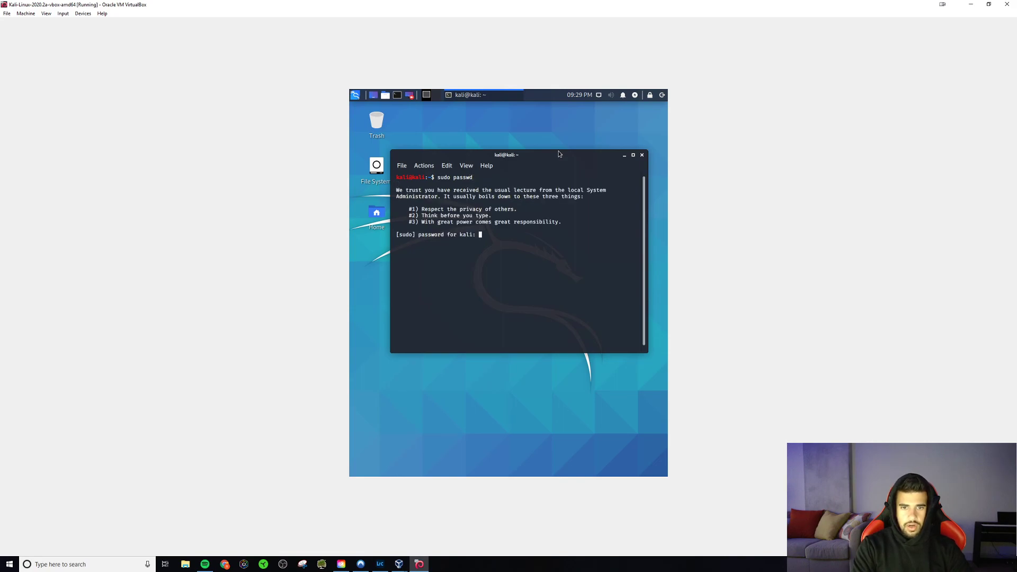
{"action": "key", "text": "Return"}
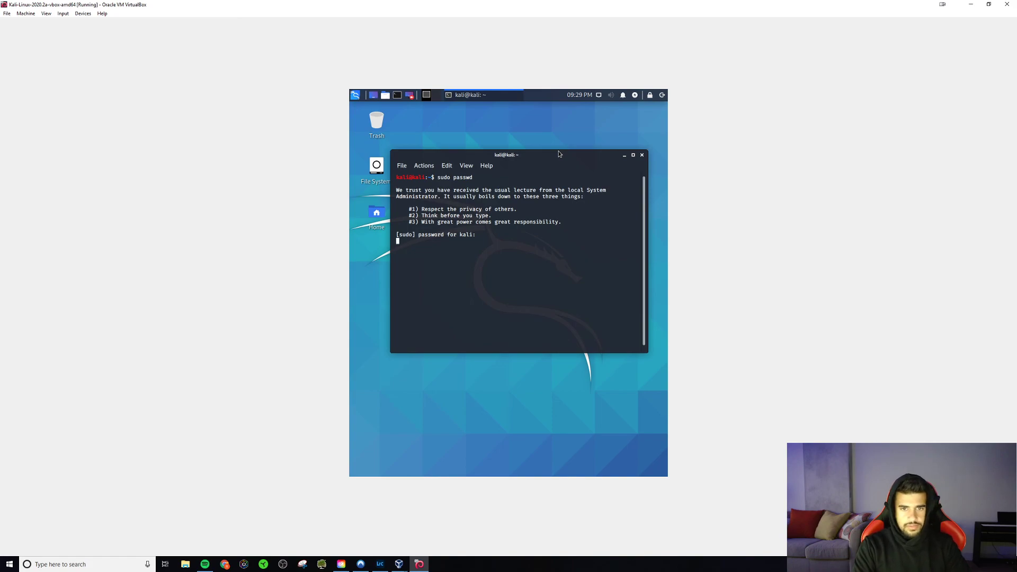
{"action": "key", "text": "Return"}
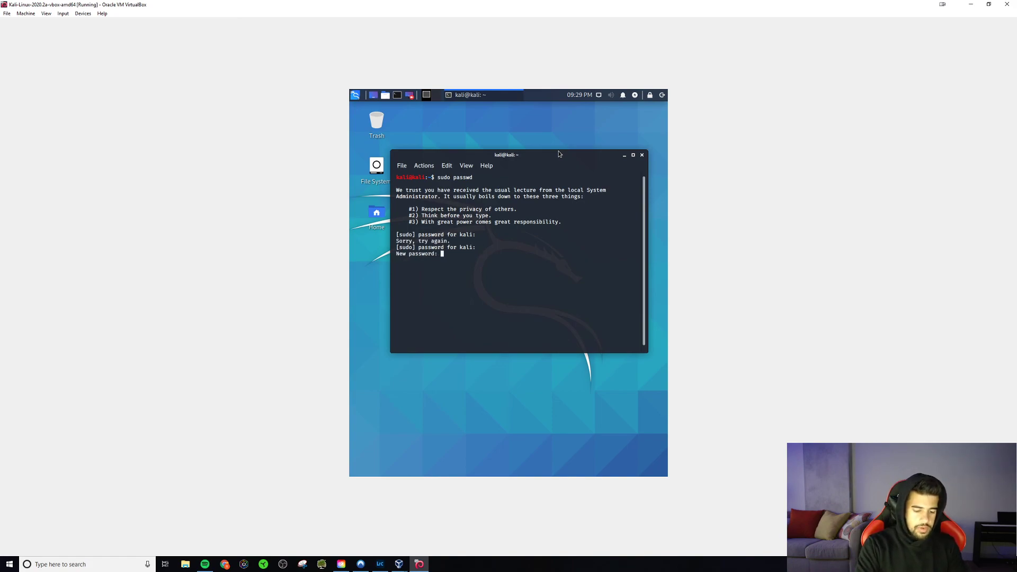
{"action": "key", "text": "Return"}
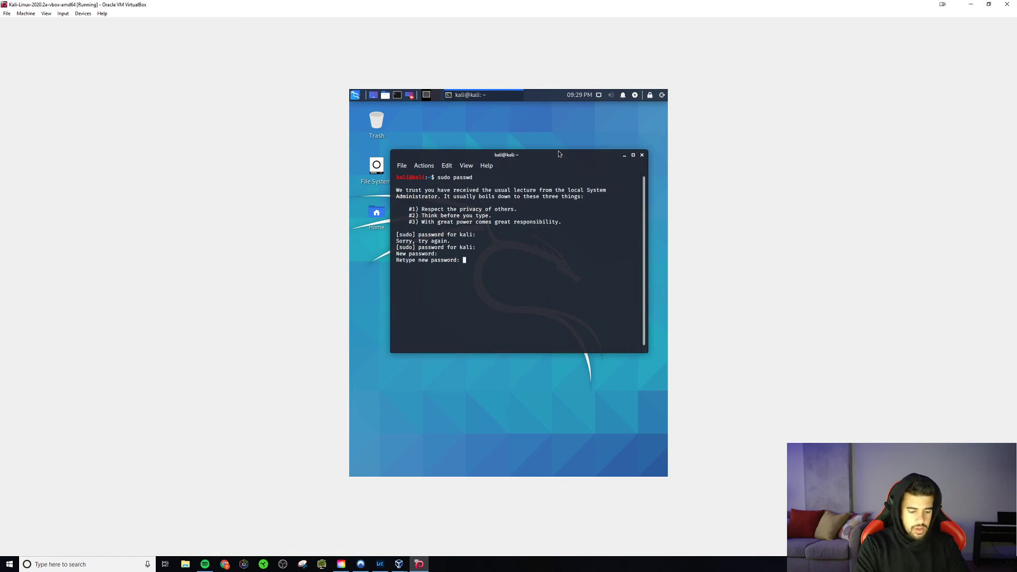
{"action": "key", "text": "Return"}
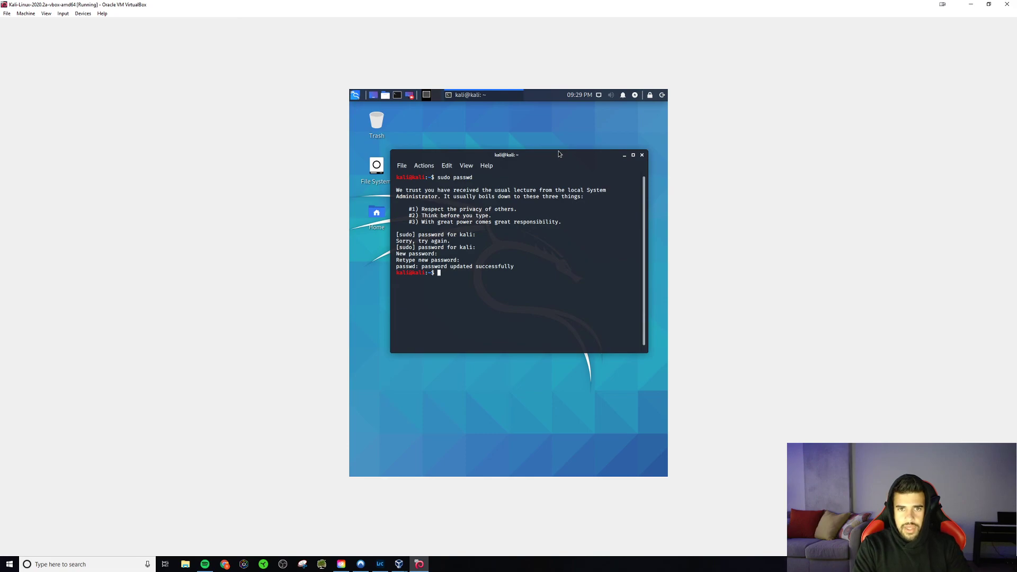
Step: Set the terminal font to Bitstream Vera Sans Mono at 12 pt in the terminal preferences
{"action": "left_click", "coordinate": [464, 166]}
{"action": "mouse_move", "coordinate": [442, 166]}
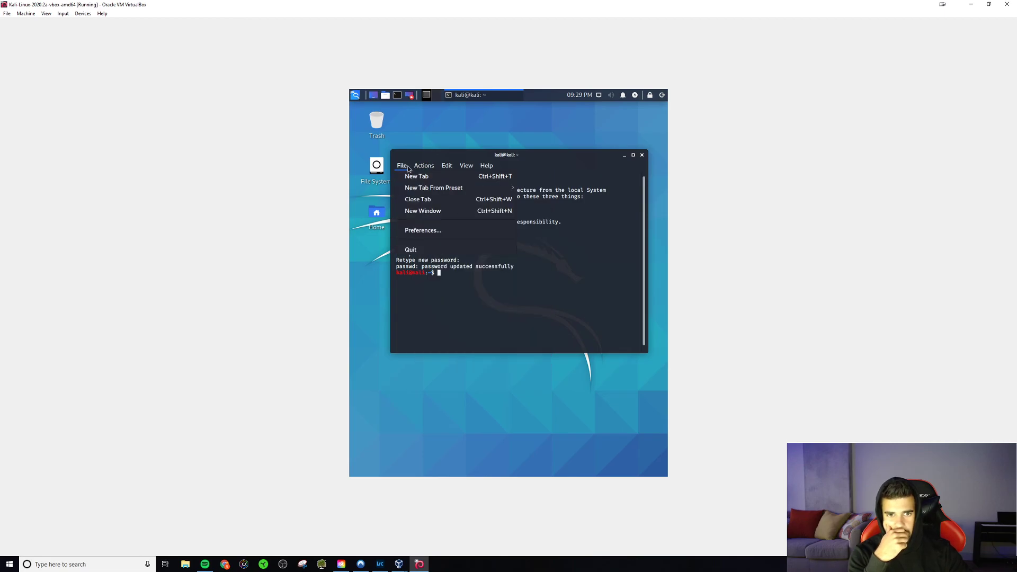
{"action": "left_click", "coordinate": [421, 230]}
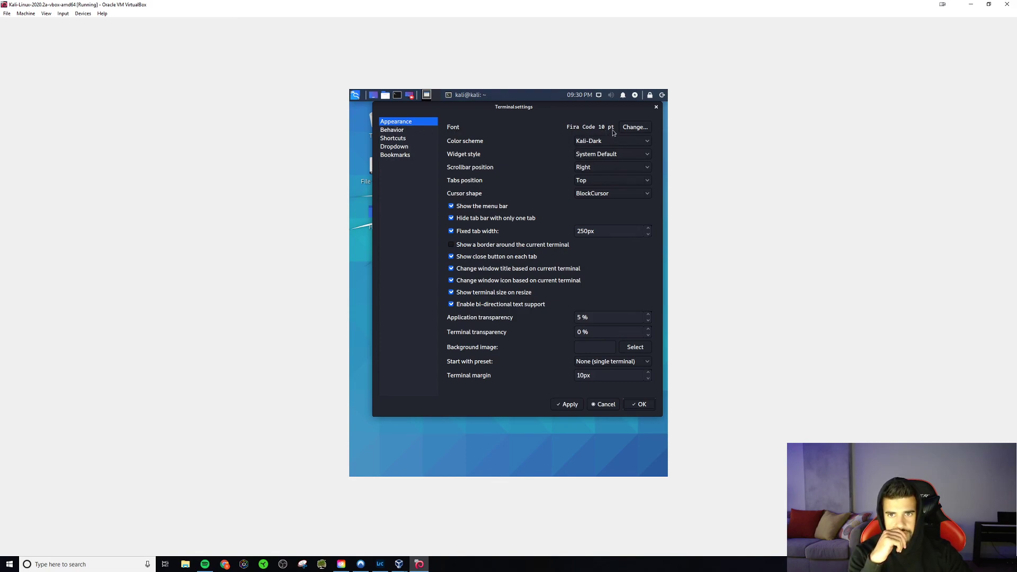
{"action": "left_click", "coordinate": [633, 130]}
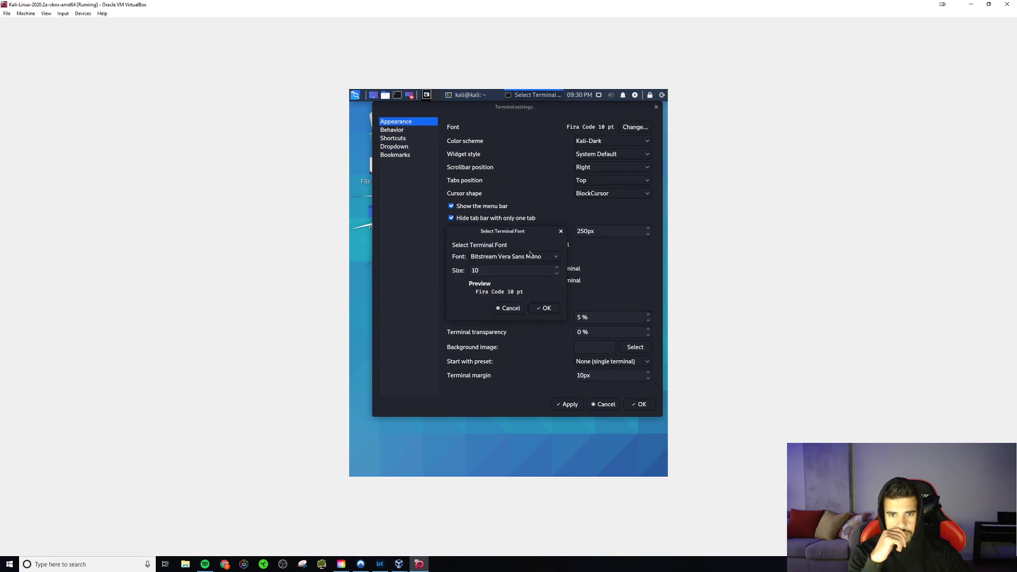
{"action": "left_click", "coordinate": [556, 268]}
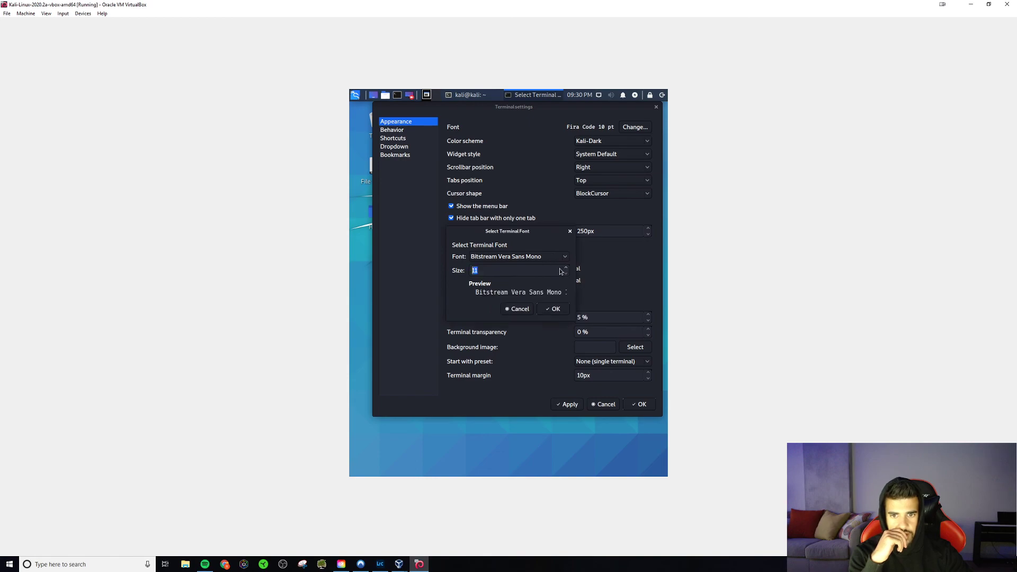
{"action": "left_click", "coordinate": [565, 268]}
{"action": "left_click", "coordinate": [557, 309]}
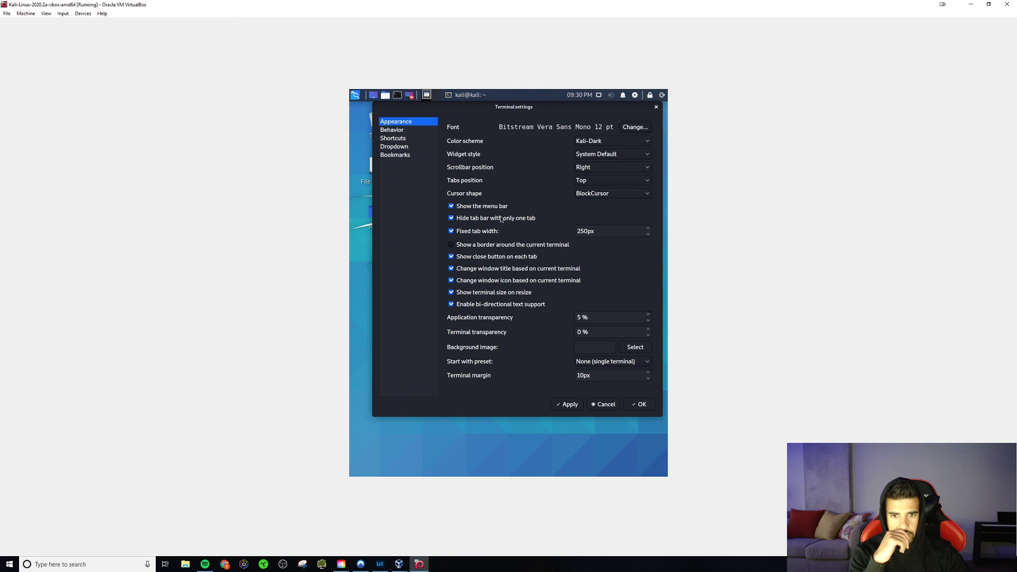
Step: Set the terminal's application transparency to 0 % and apply the appearance settings
{"action": "left_click", "coordinate": [648, 321]}
{"action": "left_click", "coordinate": [648, 321]}
{"action": "left_click", "coordinate": [648, 320]}
{"action": "left_click", "coordinate": [648, 321]}
{"action": "left_click", "coordinate": [649, 320]}
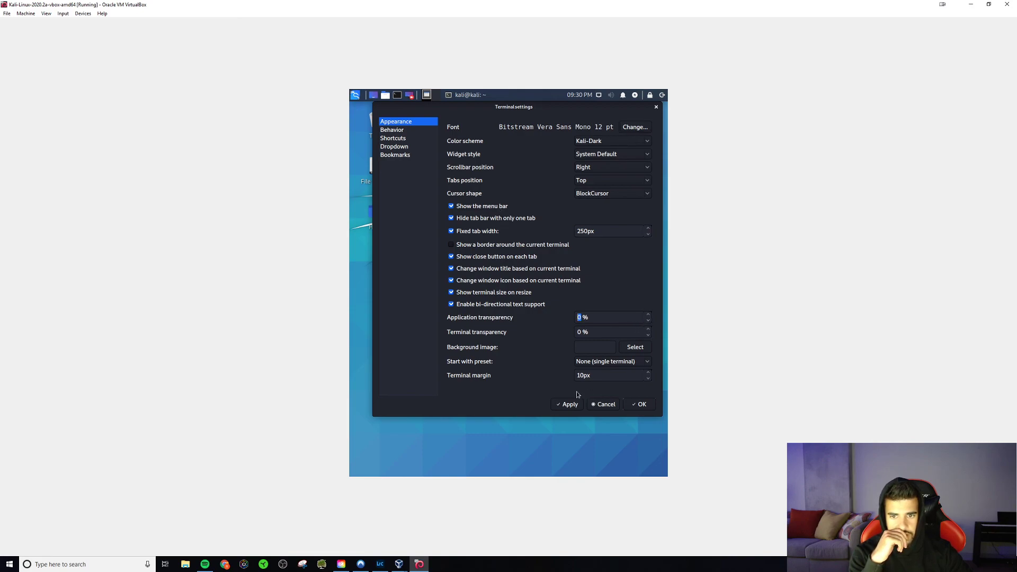
{"action": "left_click", "coordinate": [567, 404]}
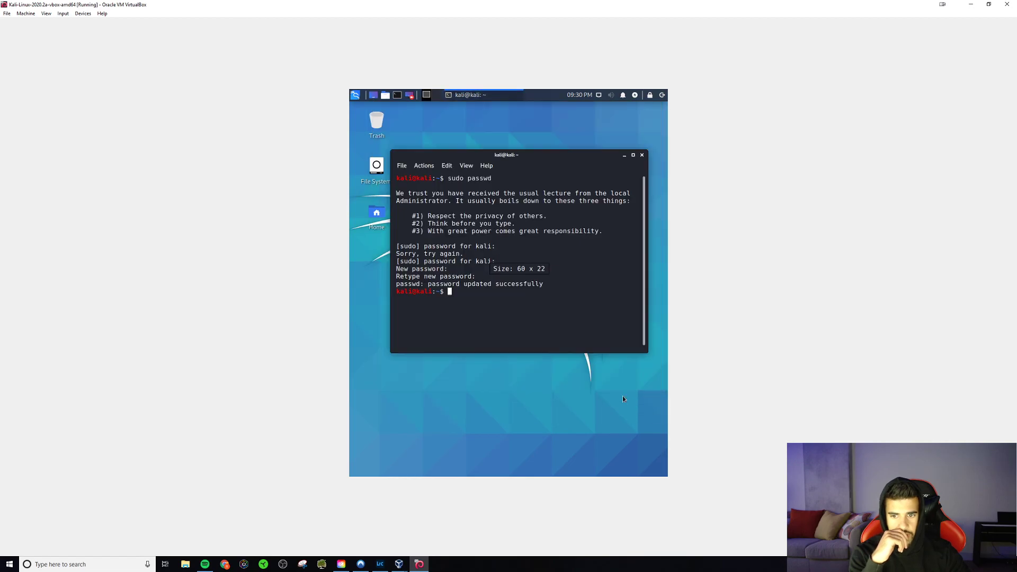